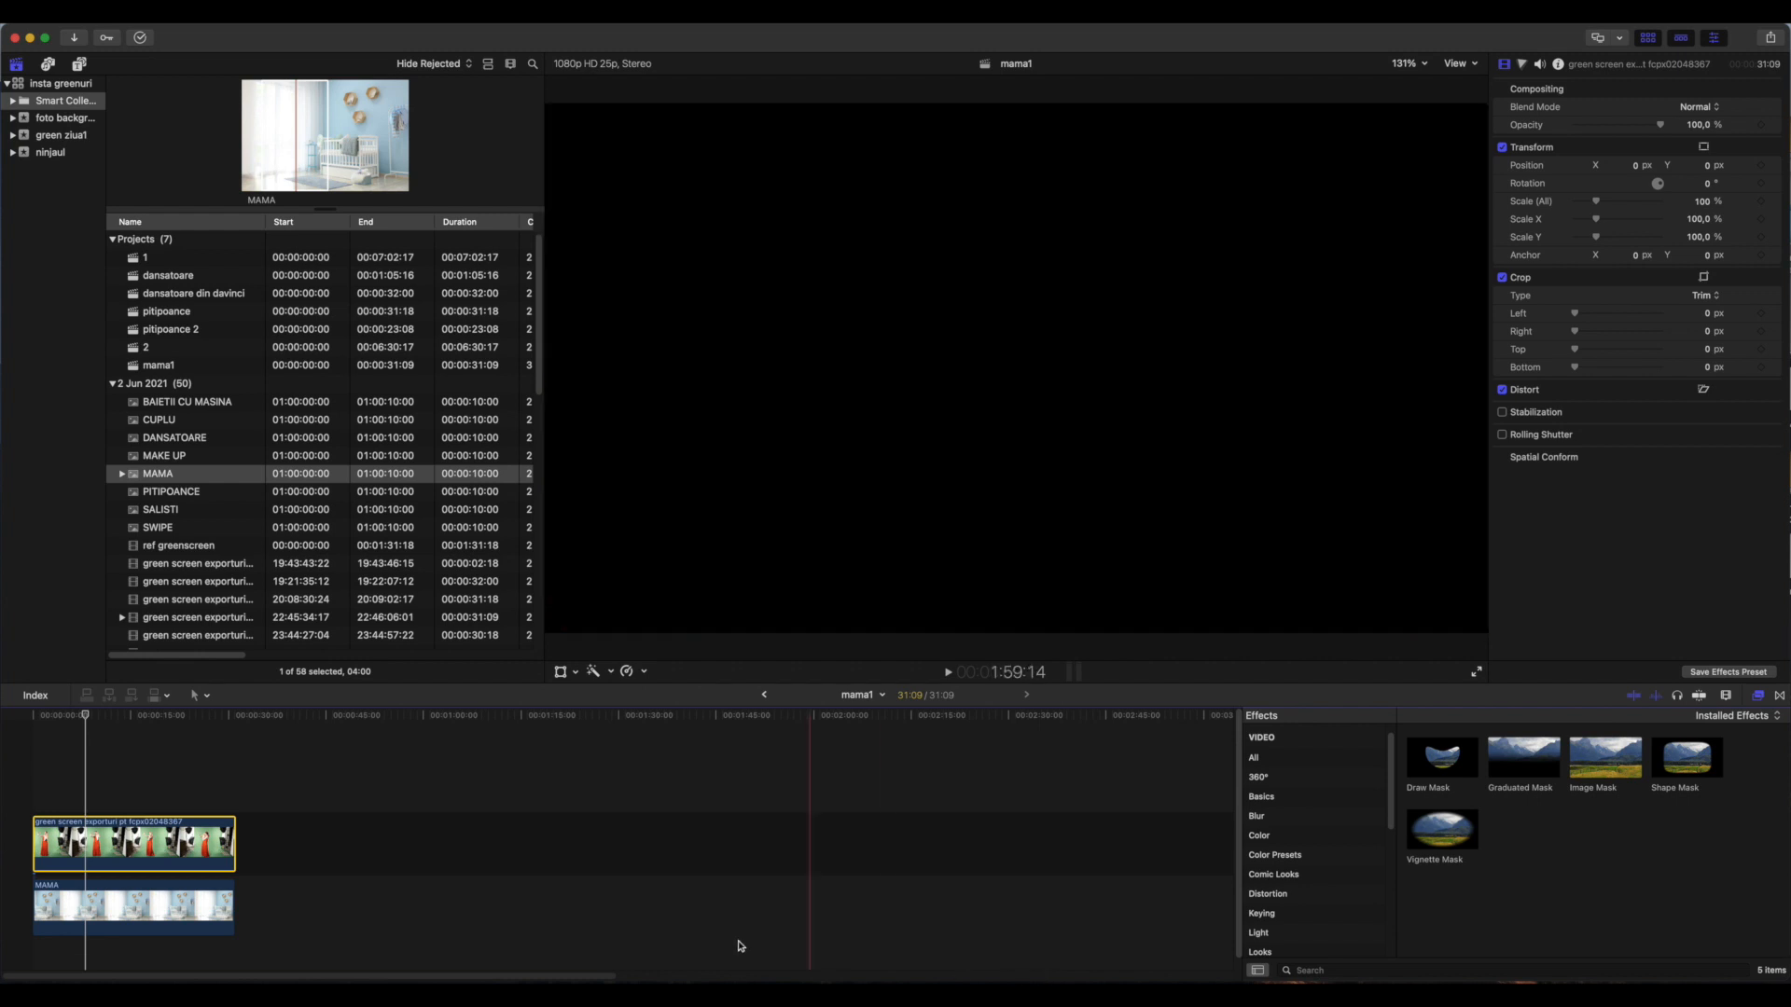
Correct the green screen clip with the Color Board: highlights -25%, shadows 9%, midtones about -23%, and higher overall saturation
key(space)
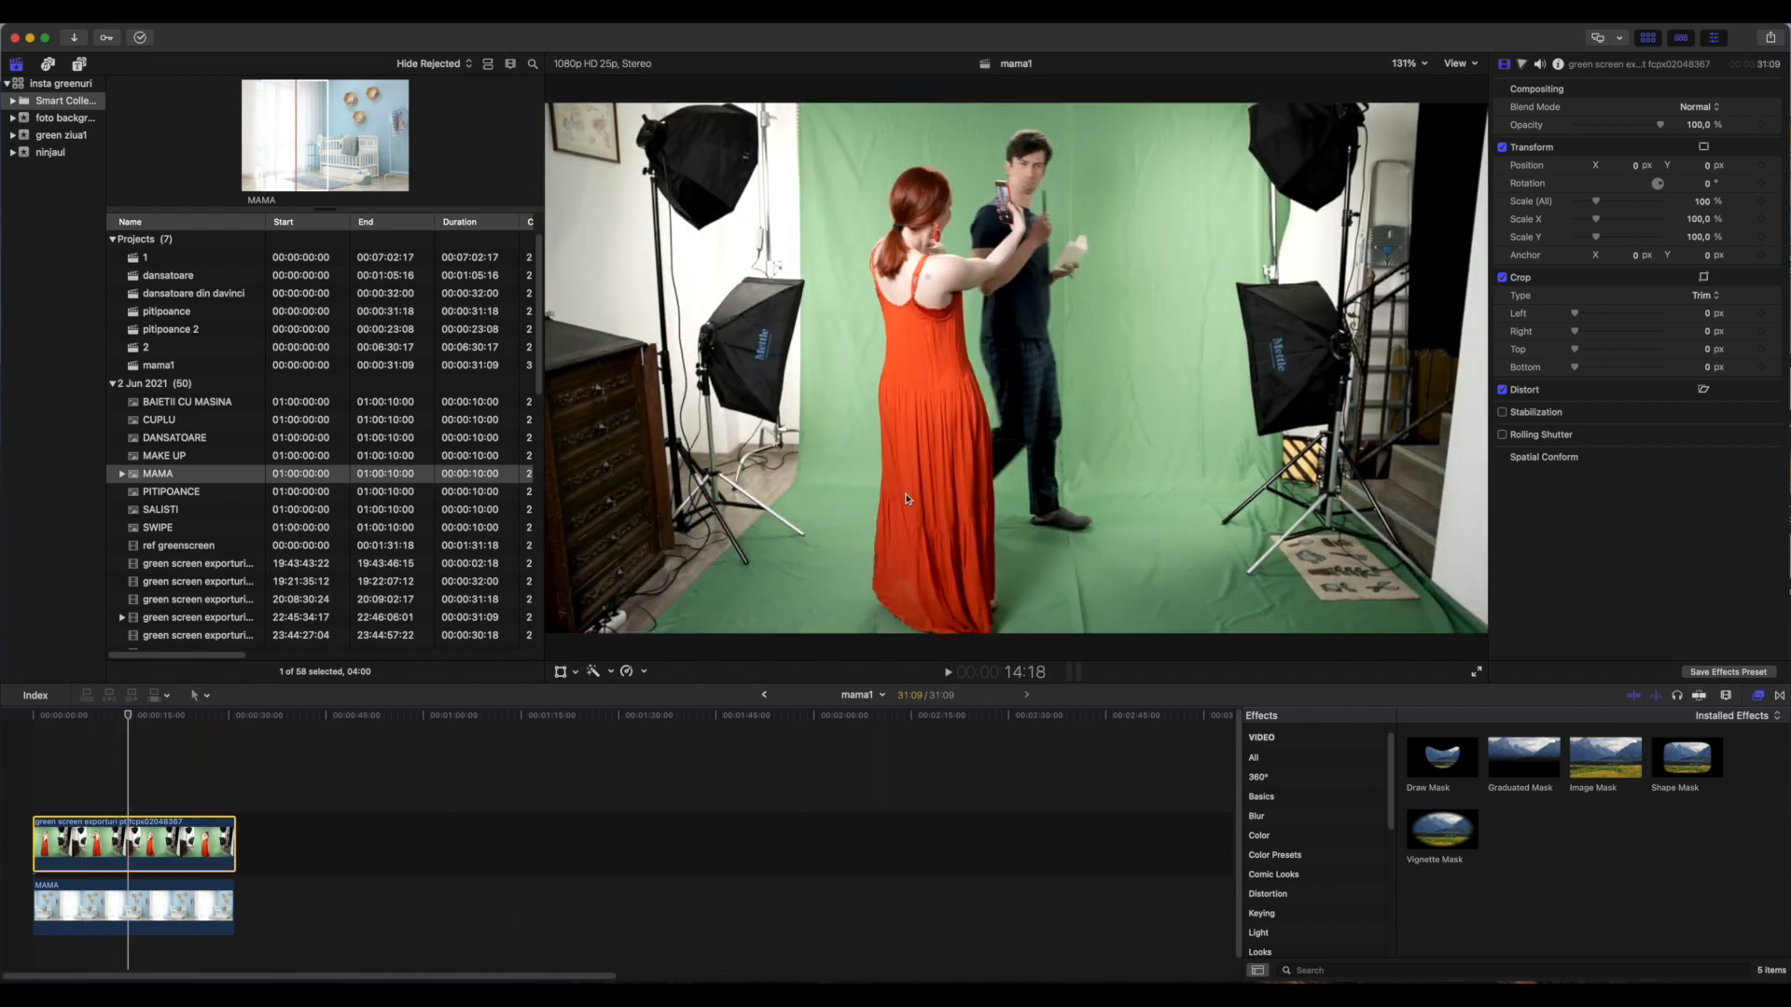
drag(125, 716, 93, 715)
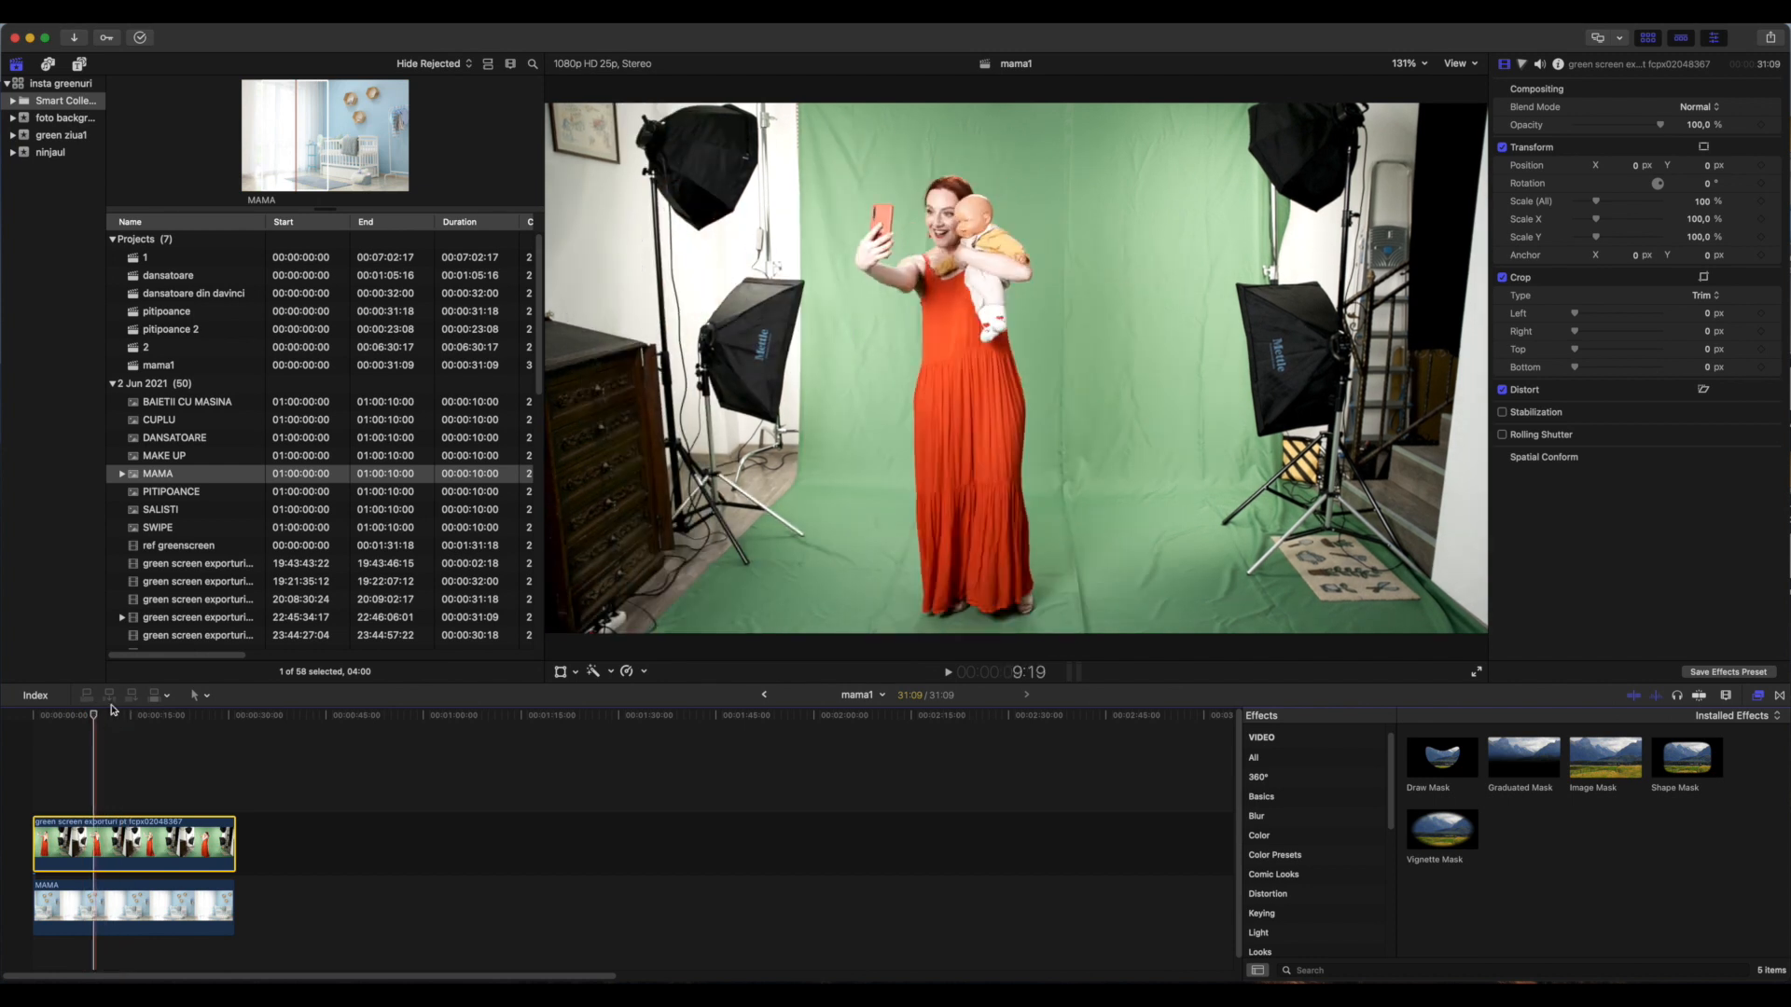
click(1523, 64)
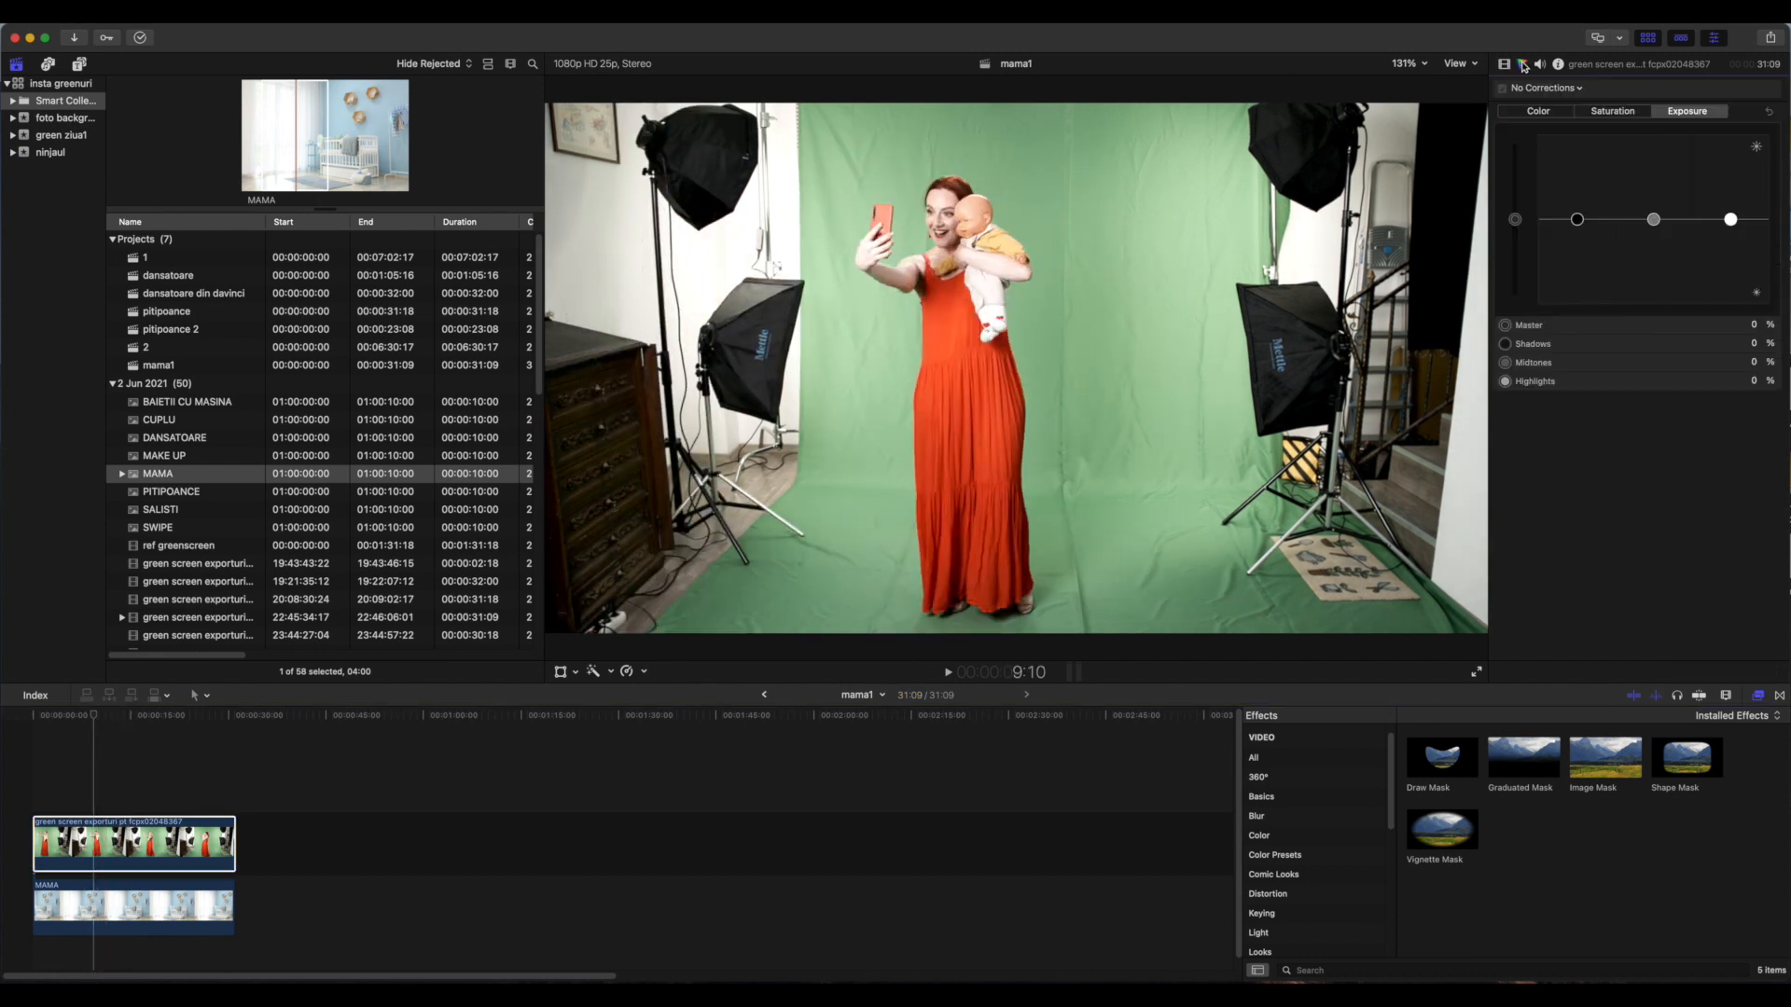
drag(1730, 220, 1733, 244)
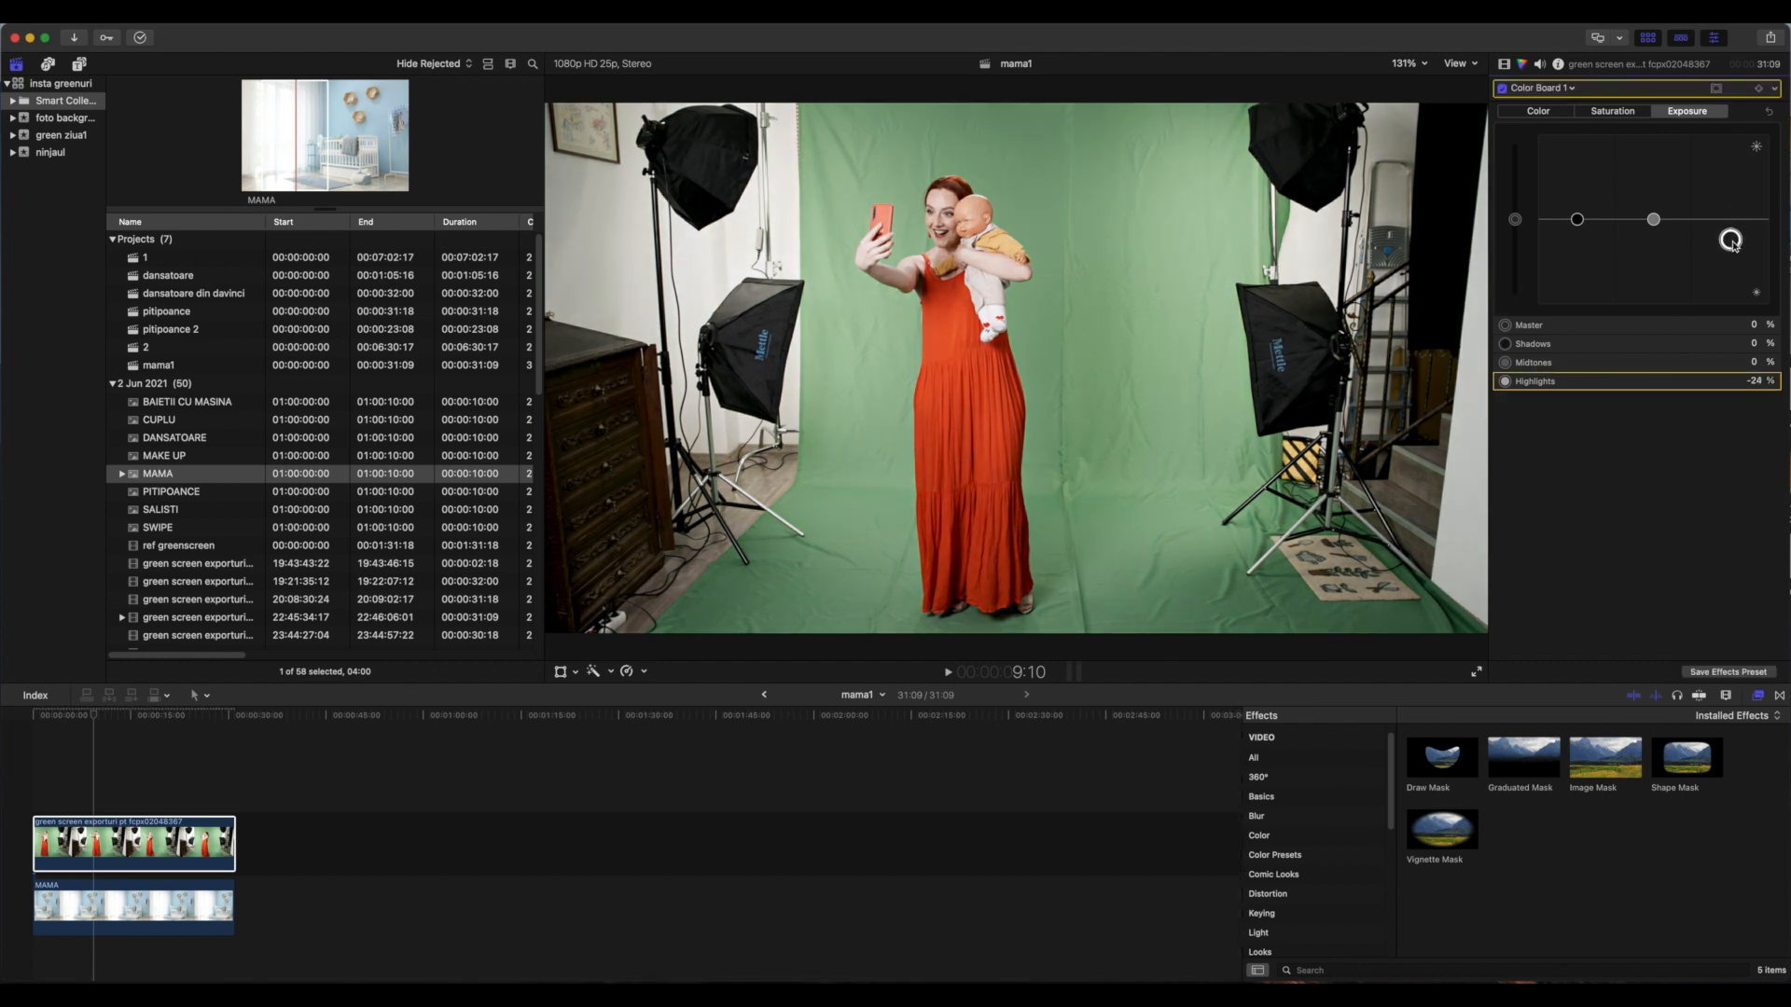
click(1612, 111)
drag(1516, 211, 1521, 186)
click(1654, 220)
click(1705, 112)
drag(1654, 221, 1655, 239)
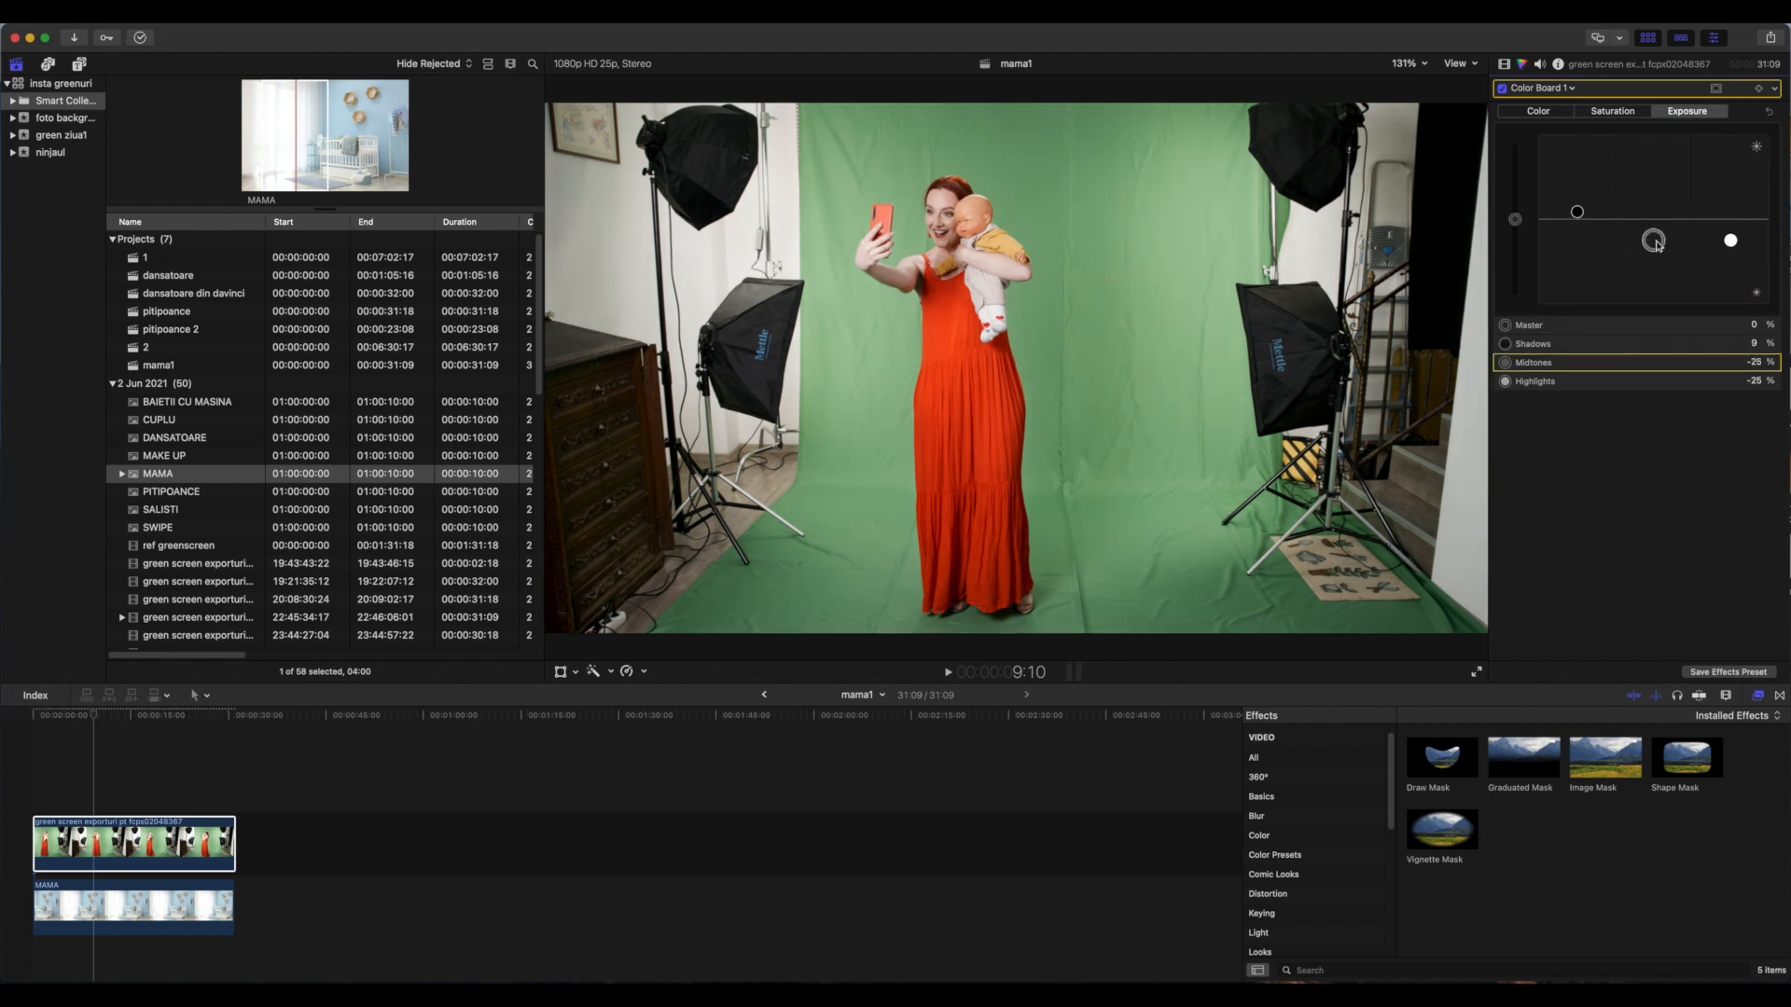
Add Hue/Saturation Curves to the clip, sample the green backdrop and raise the saturation of the greens
click(1562, 89)
click(1577, 200)
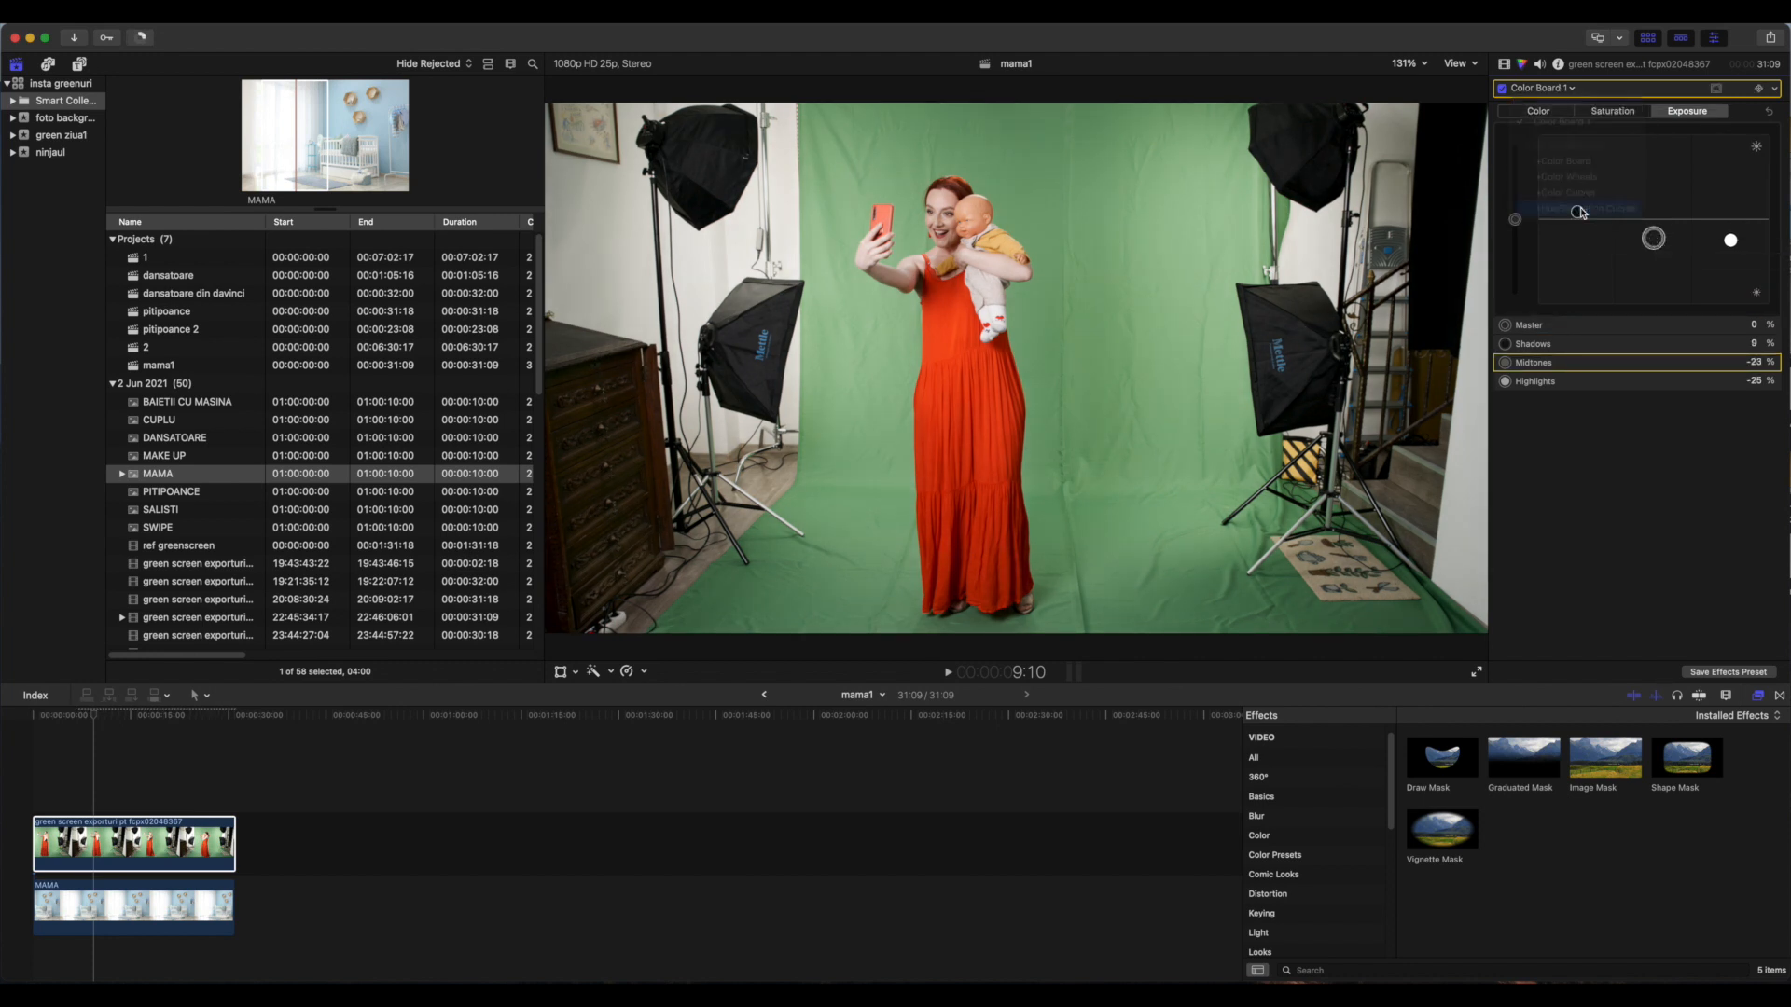
click(1754, 137)
click(1410, 159)
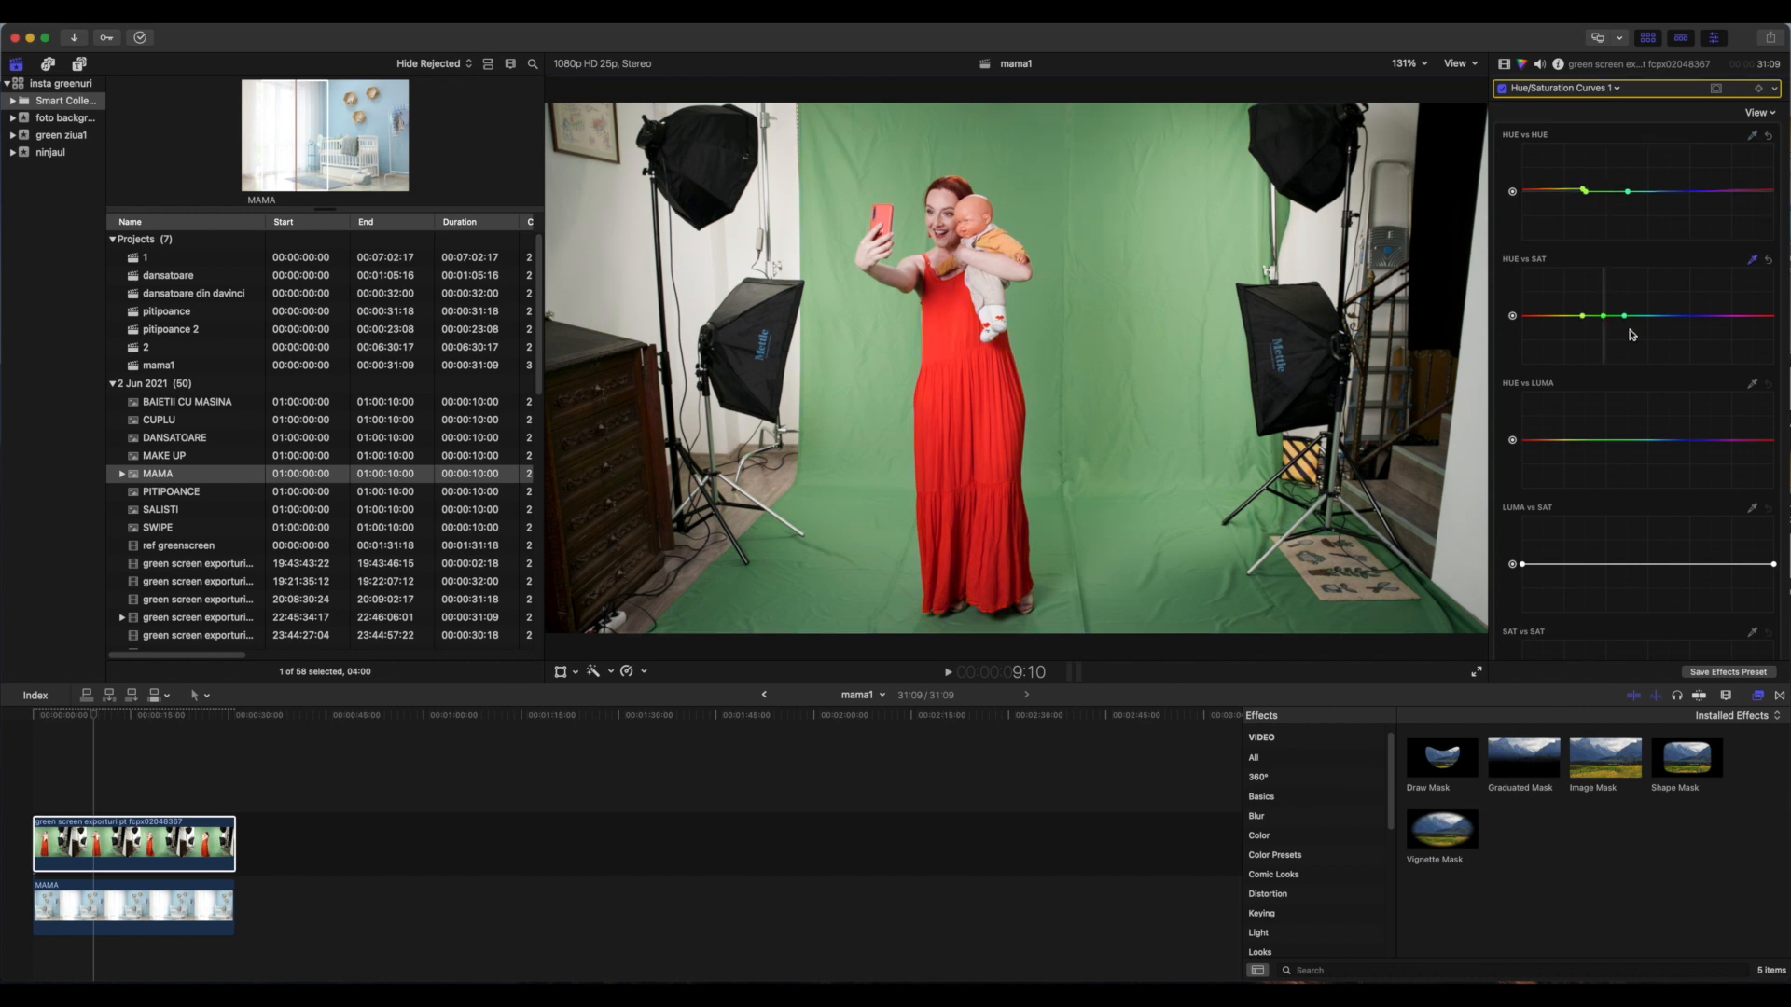
drag(1602, 267, 1607, 343)
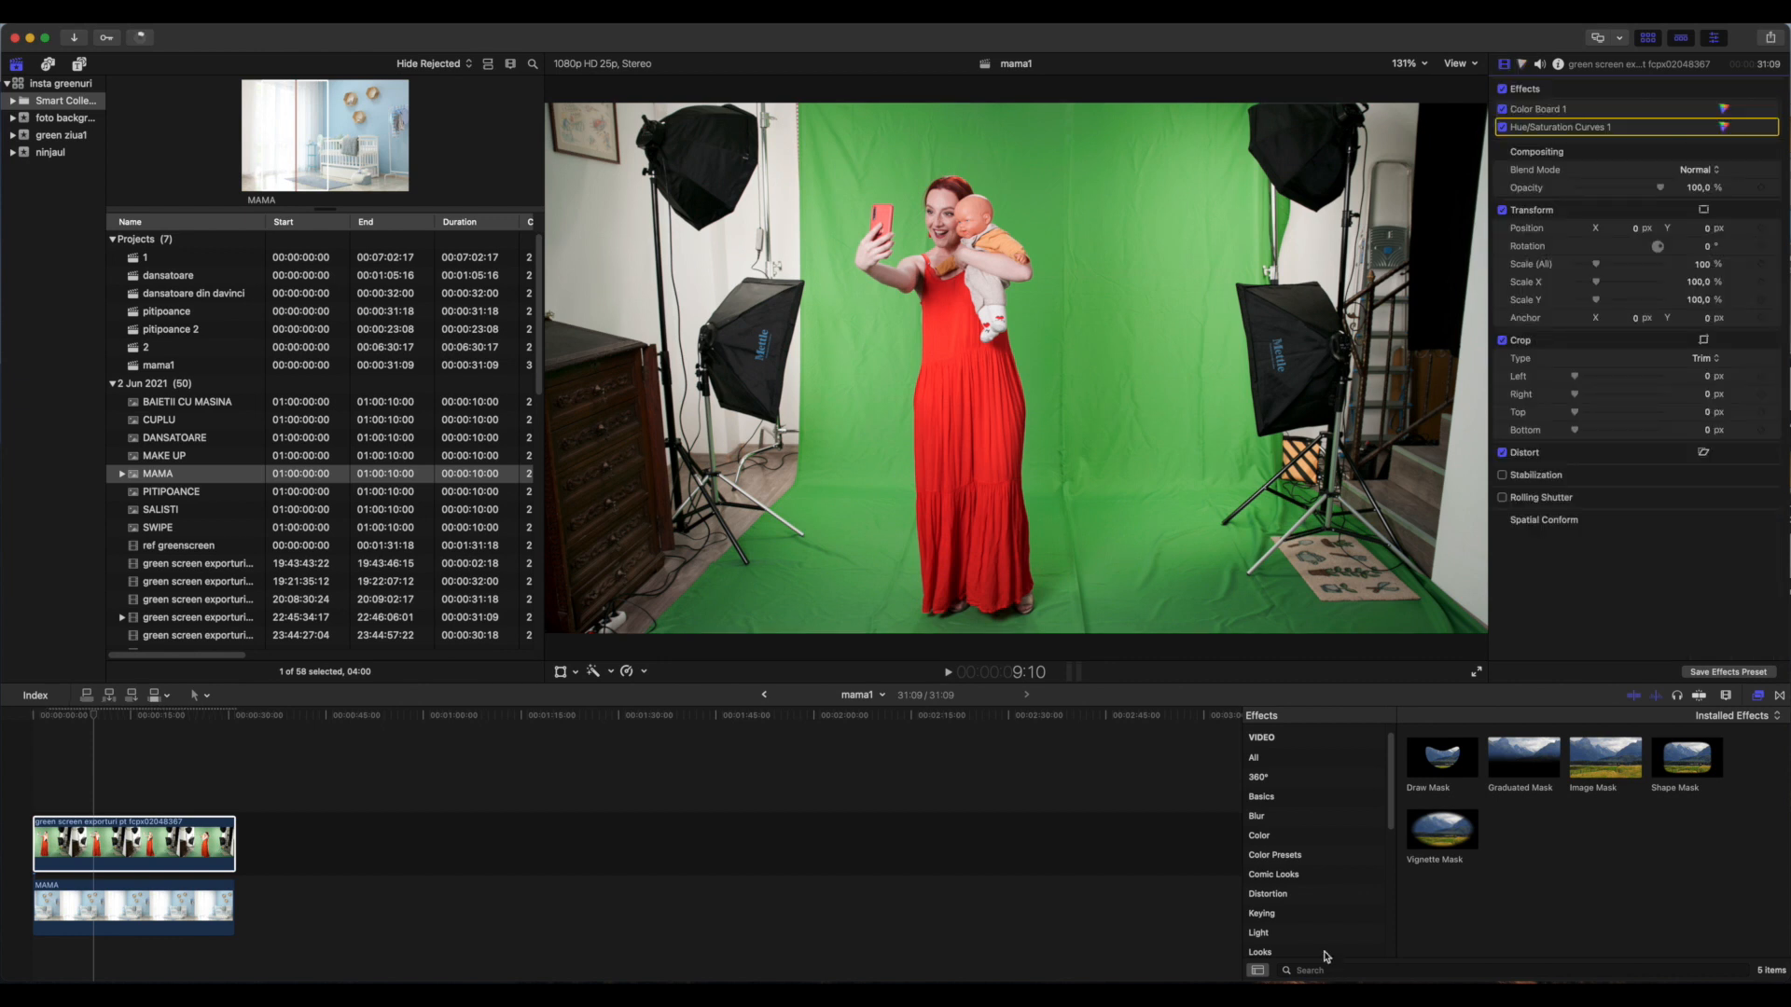
Apply the Keyer effect to the green screen clip and sample the backdrop color on the floor below the dress
click(1262, 914)
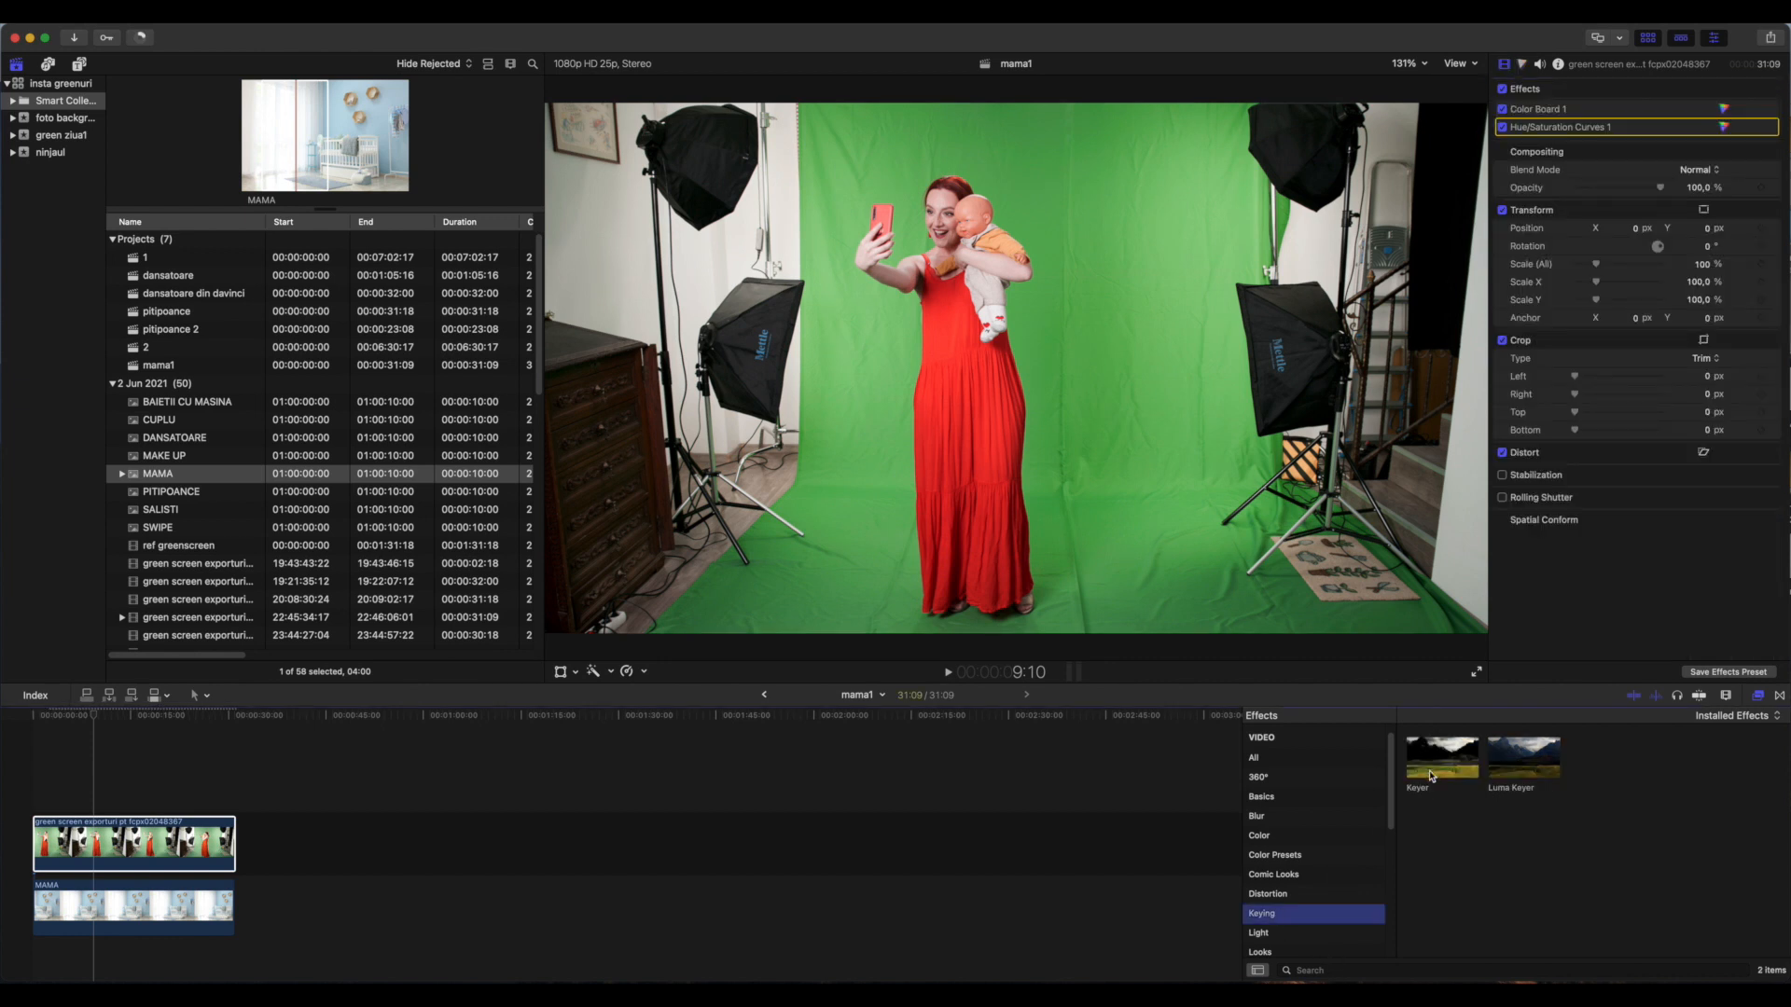
drag(1437, 765, 166, 857)
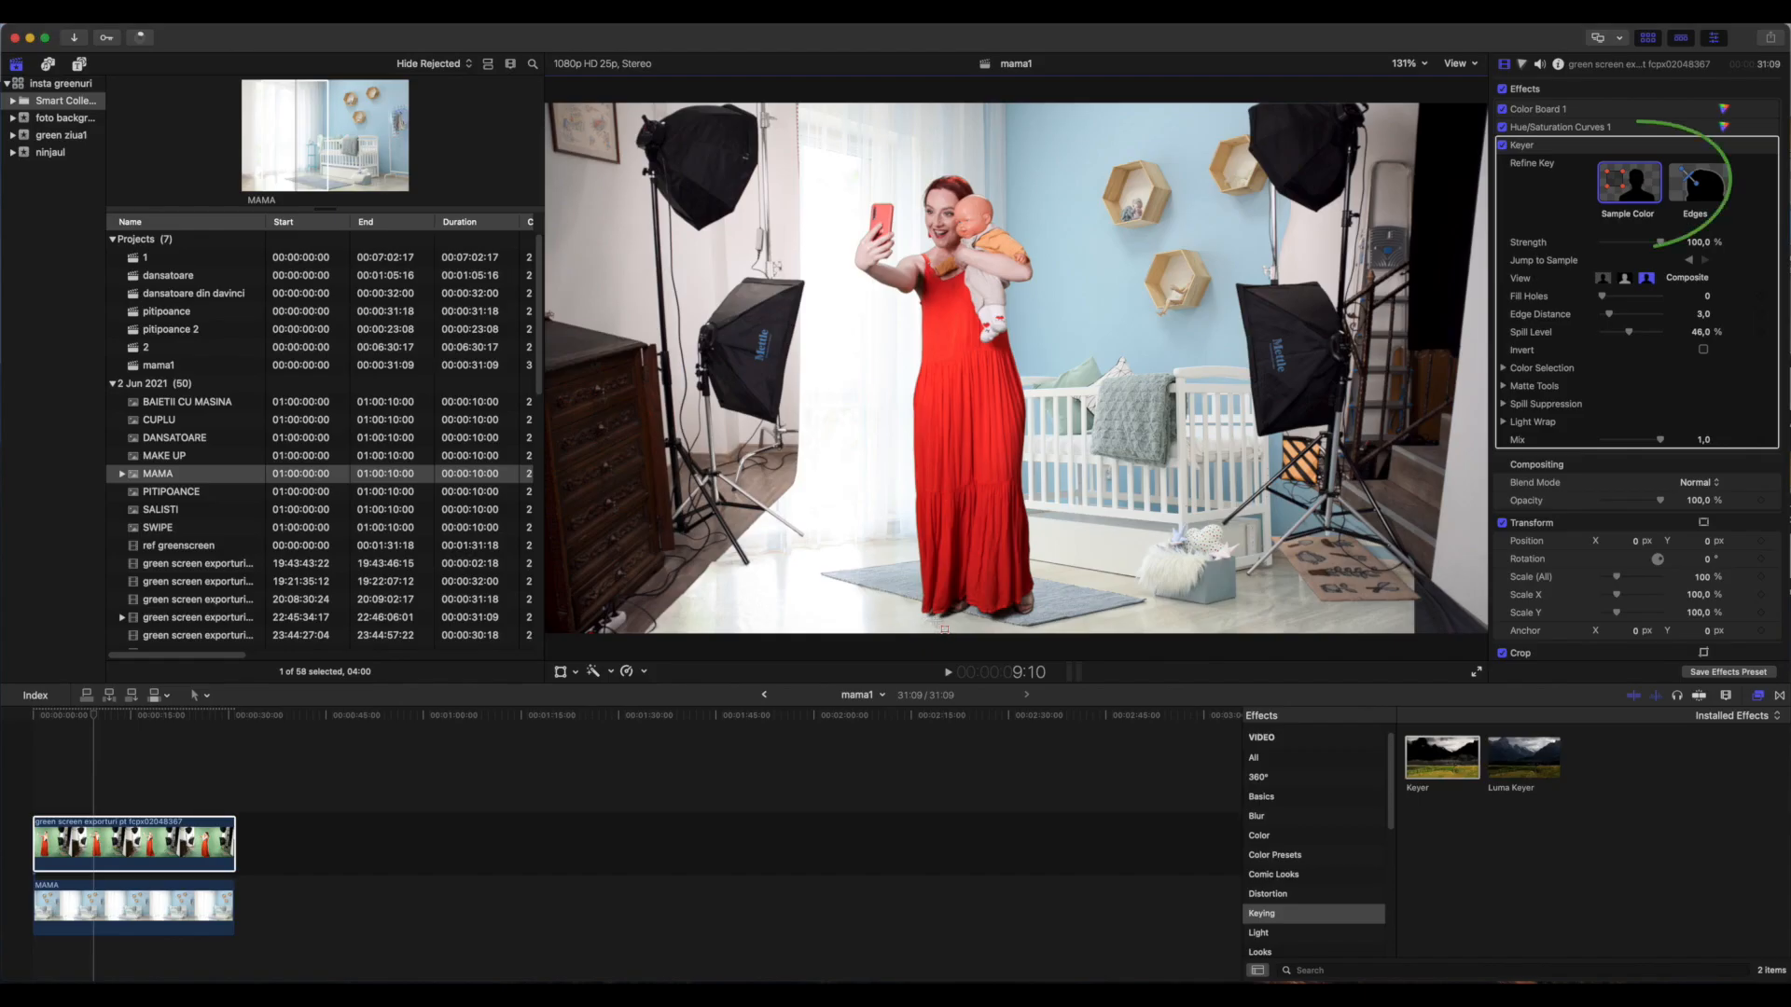
drag(945, 629, 980, 636)
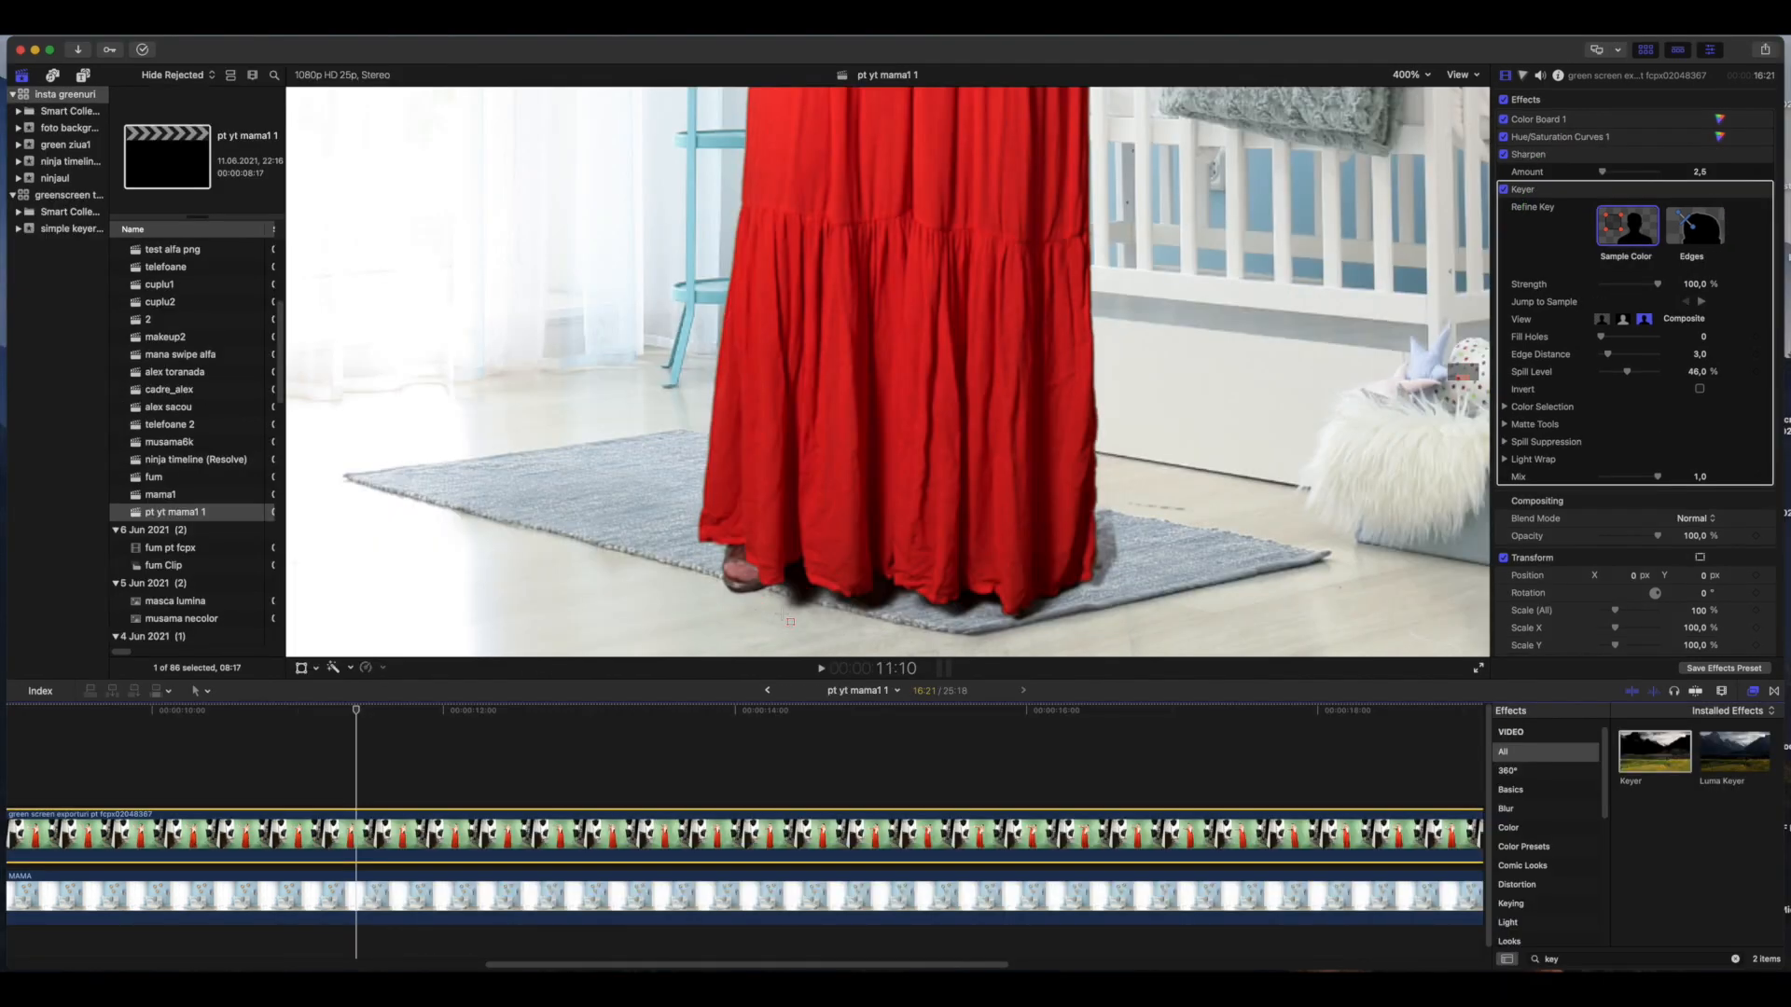
drag(784, 616, 803, 632)
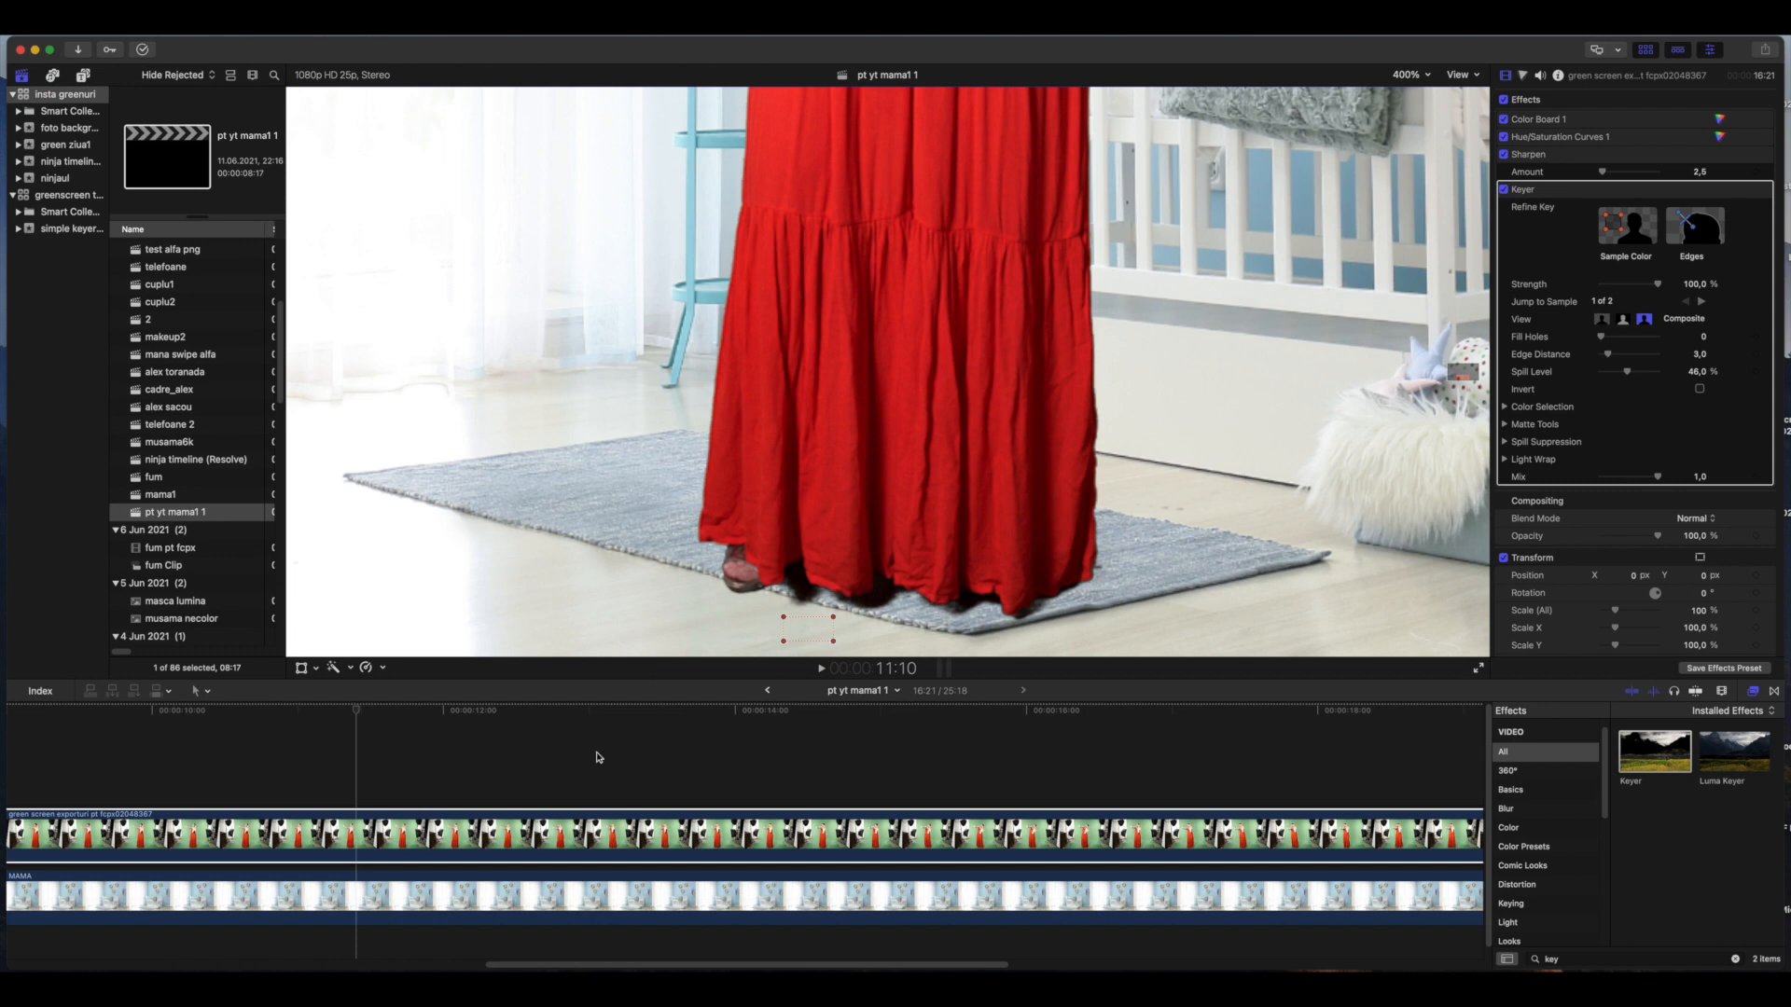
Disable the MAMA background clip and sample the leftover grey floor beneath the dress with the Keyer's Sample Color tool
right_click(387, 895)
click(416, 801)
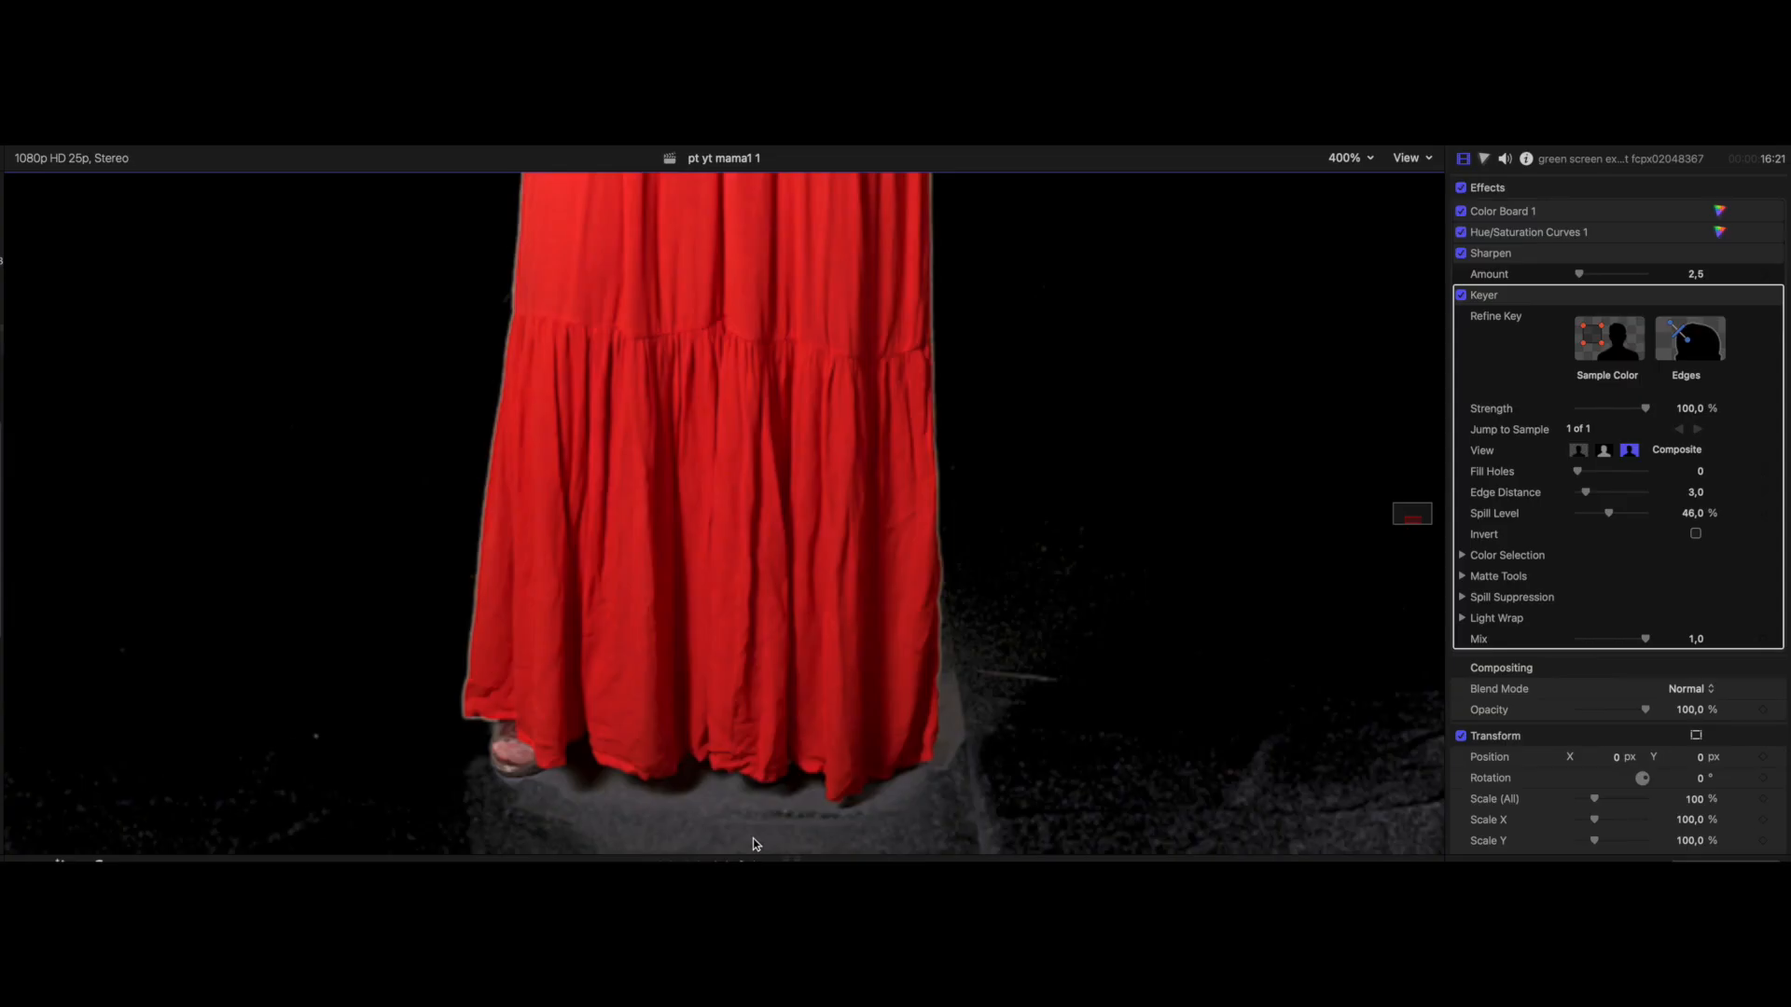
click(1598, 360)
drag(482, 819, 784, 845)
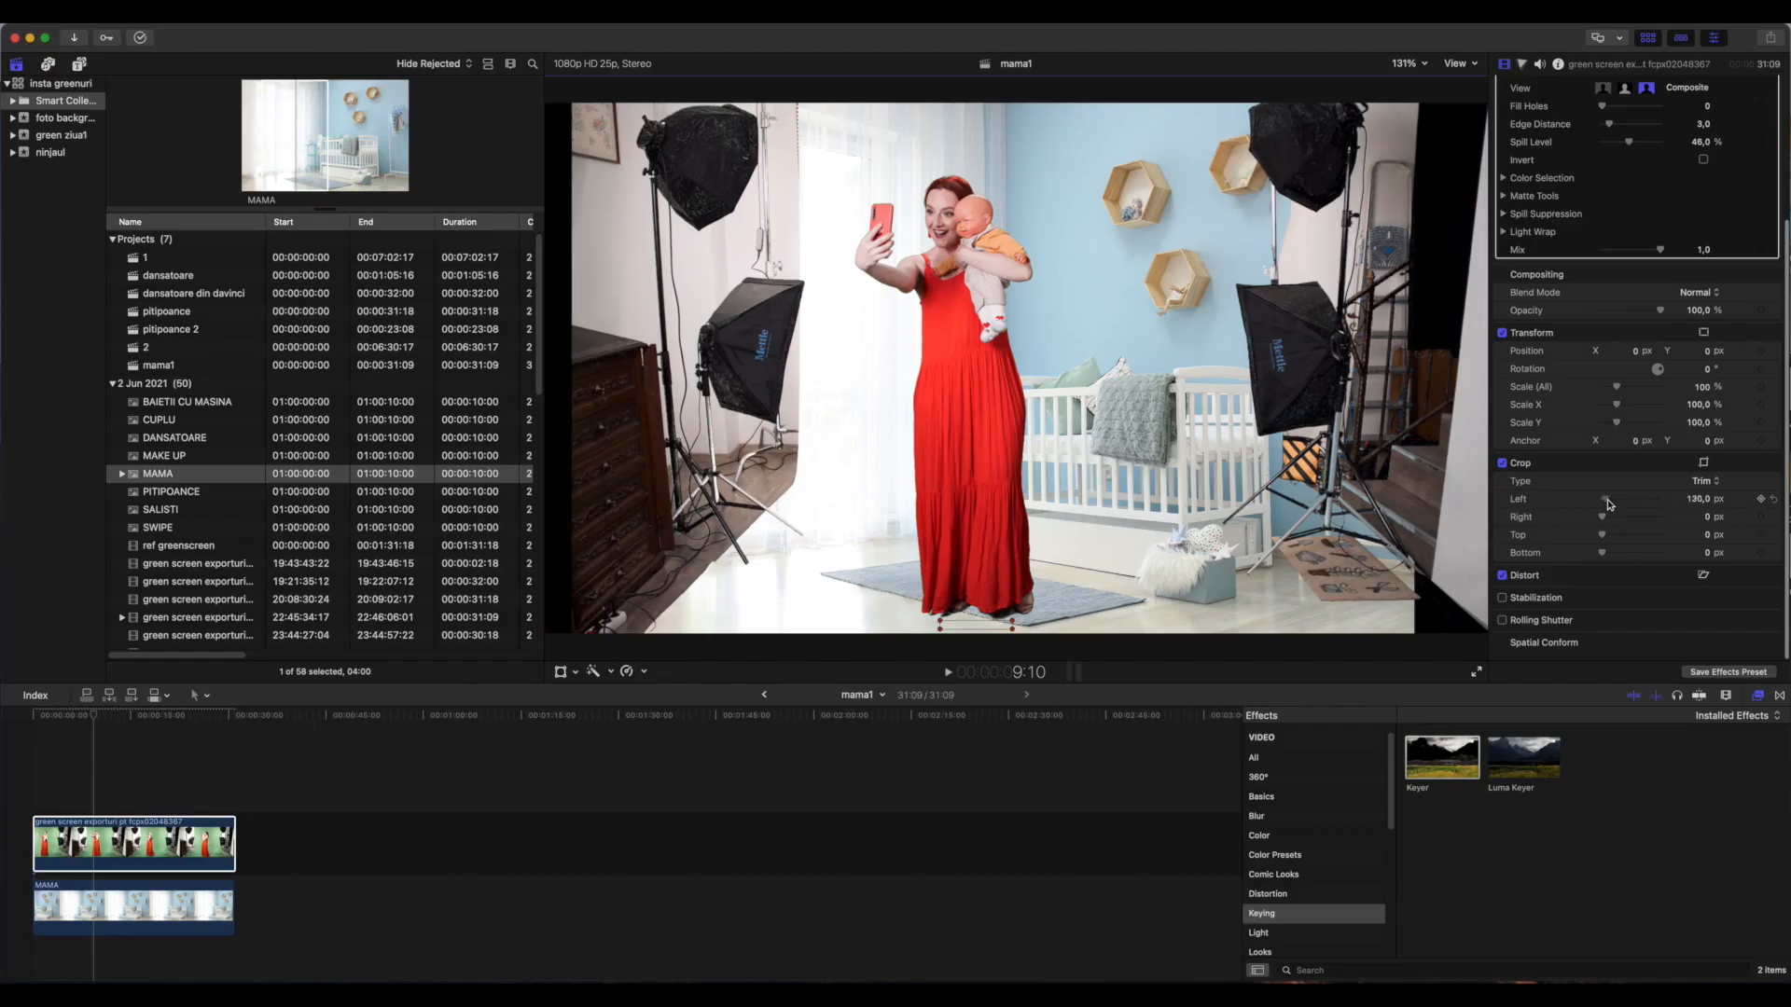
Trim the studio surroundings off the green screen clip with Crop, left about 1063 px and right about 984 px
mouse_move(1620, 505)
mouse_down()
mouse_move(1613, 521)
mouse_move(1631, 521)
mouse_up()
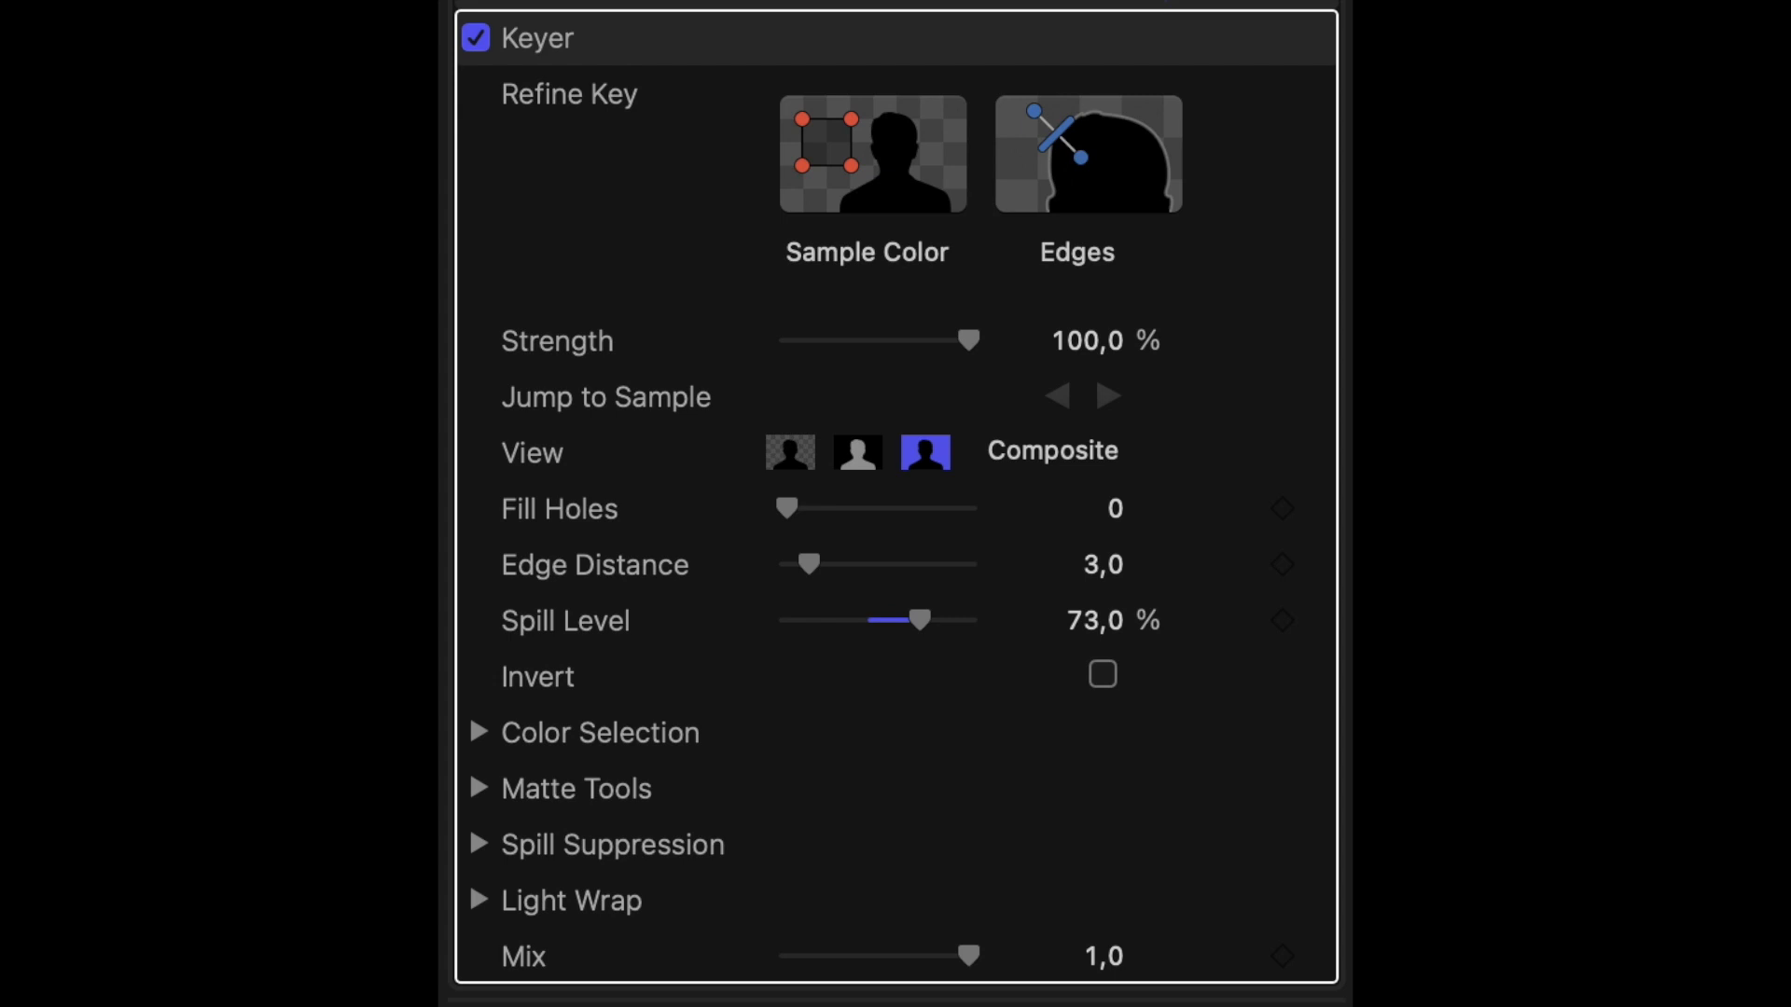
Add further Keyer color samples over the remaining floor areas around the woman's feet
click(1634, 7)
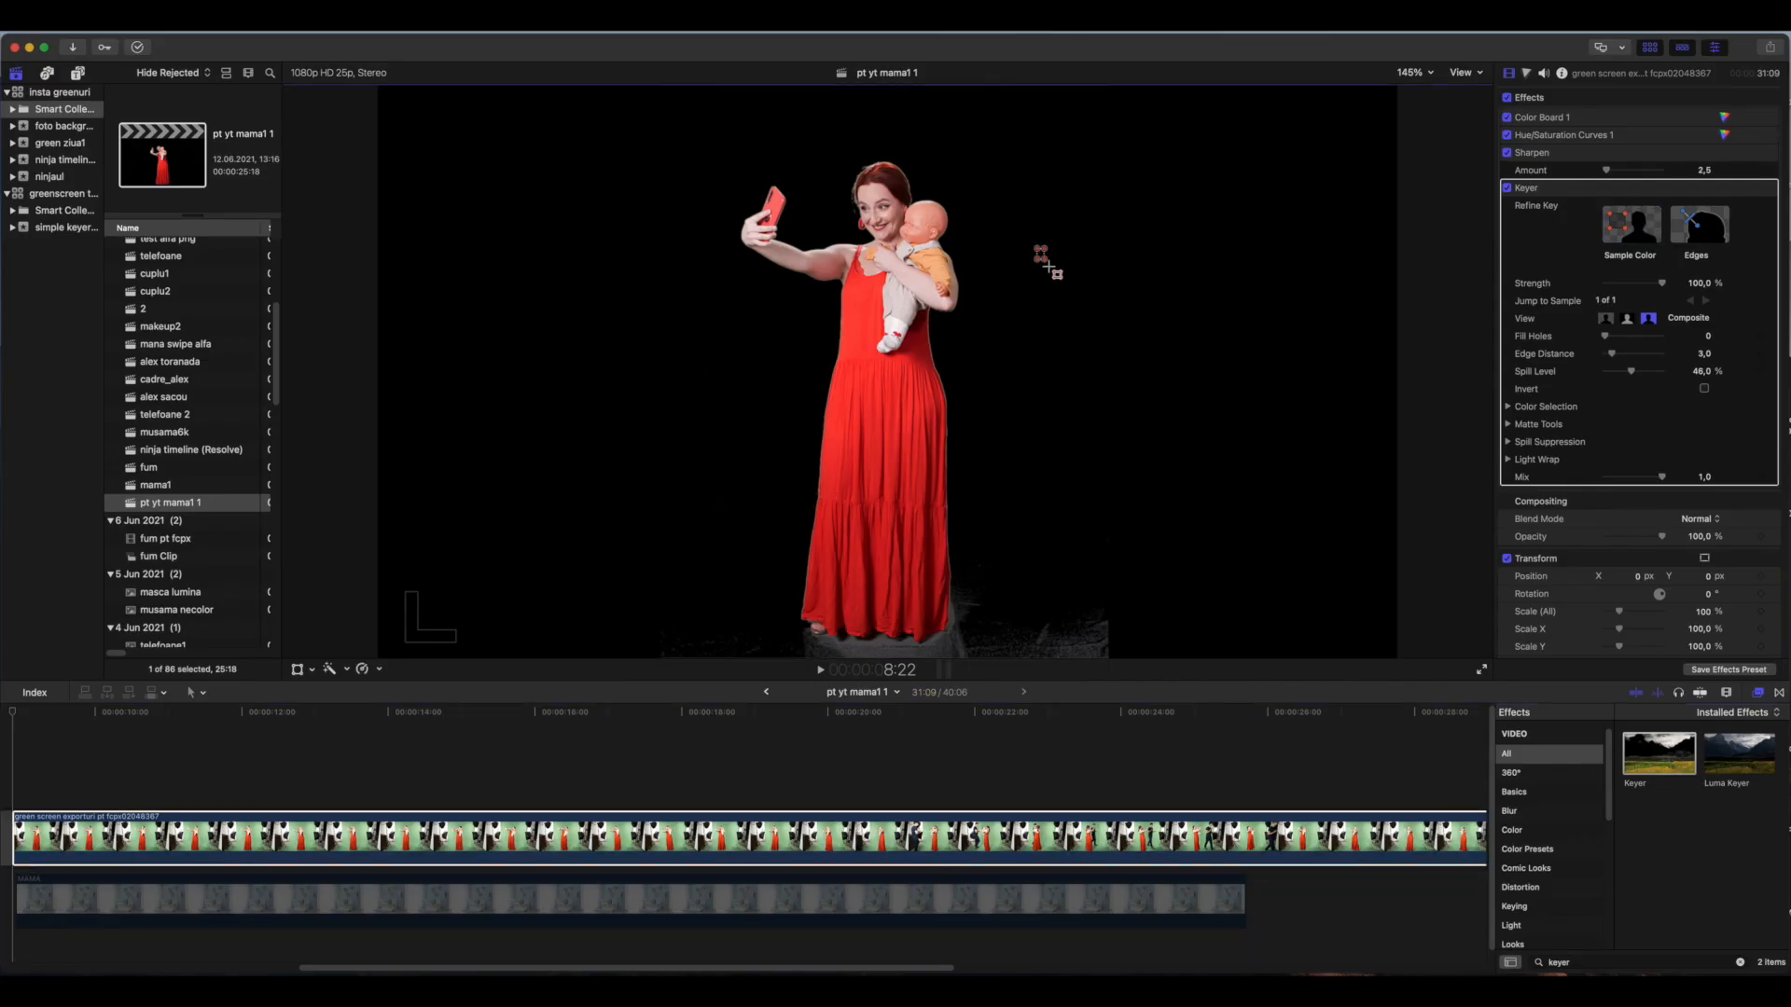
drag(1035, 246, 1077, 321)
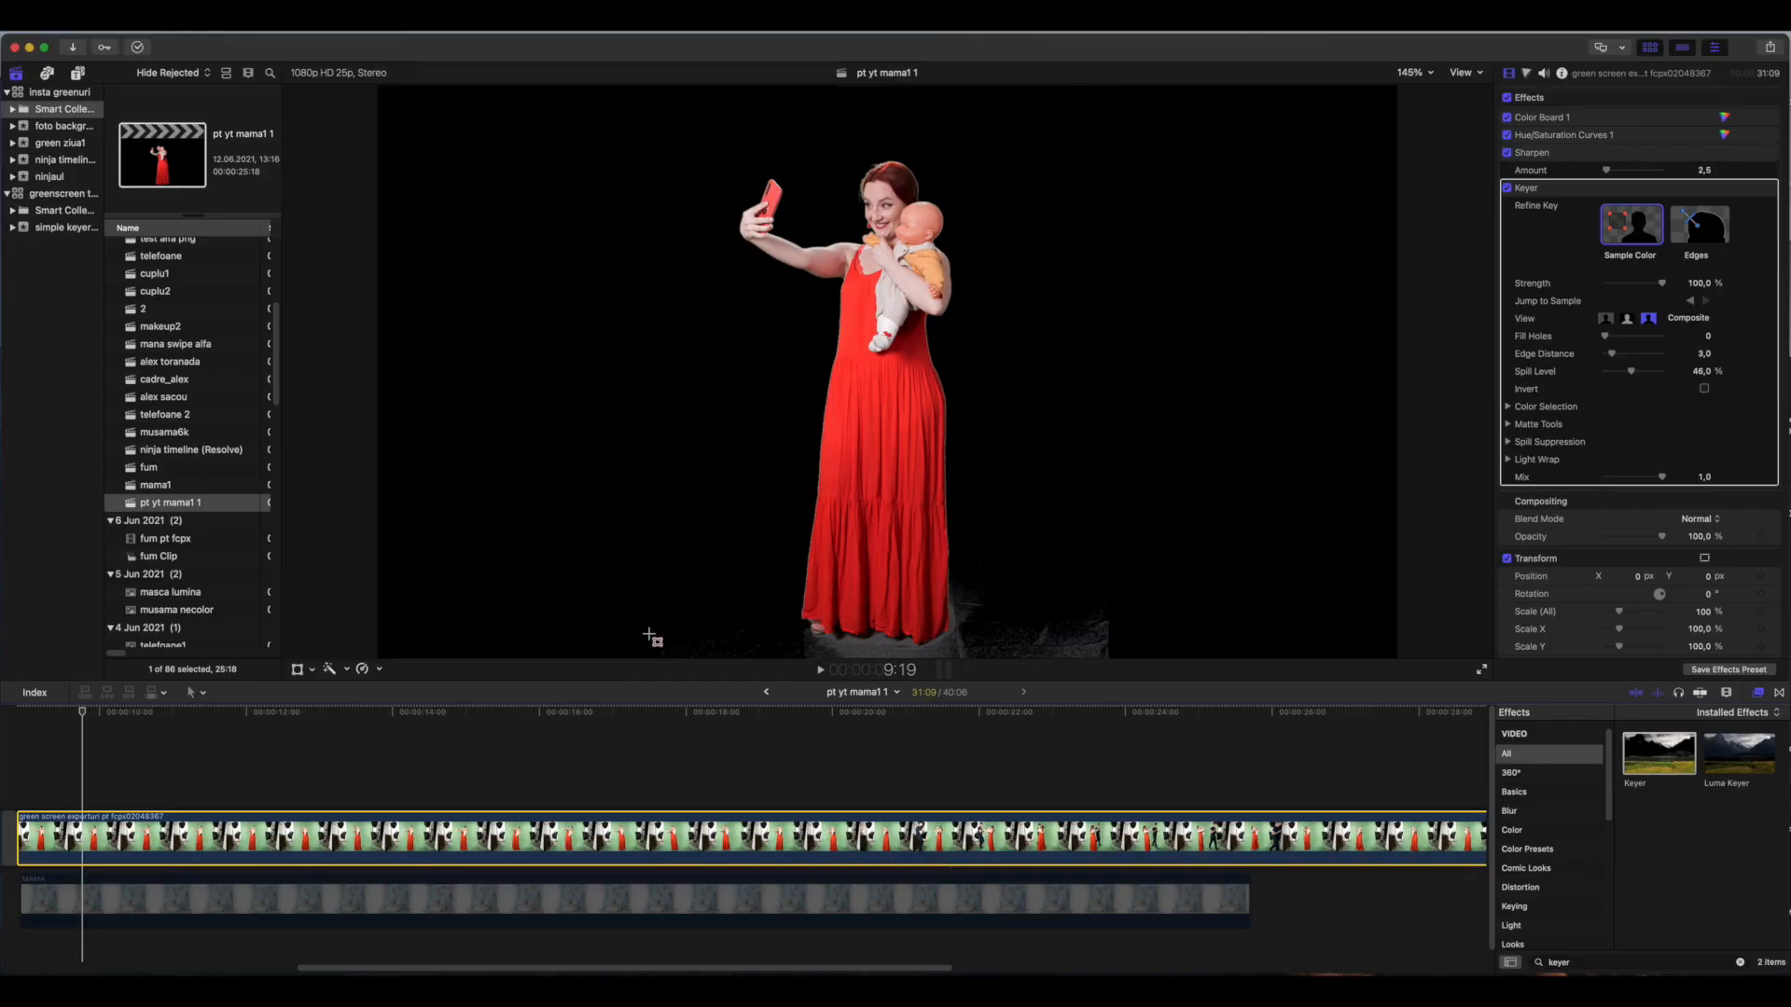
drag(652, 633, 723, 658)
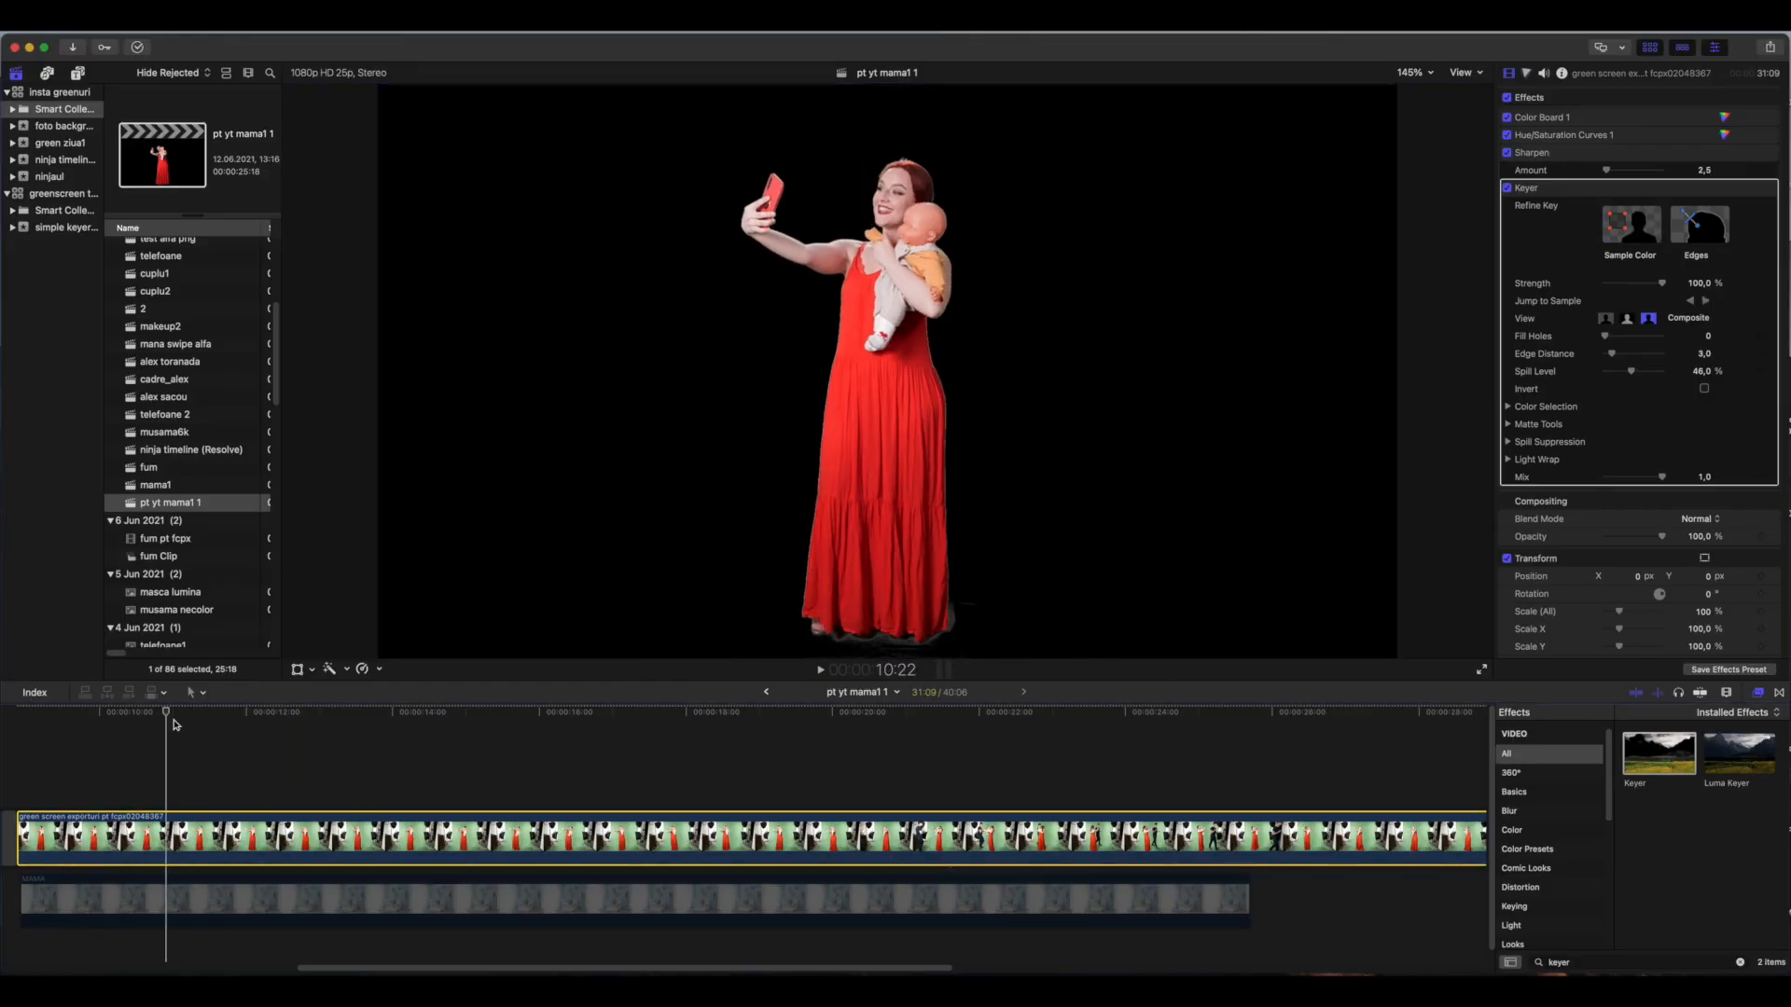
Step back through the Keyer's existing color samples to review where each was taken
click(1691, 301)
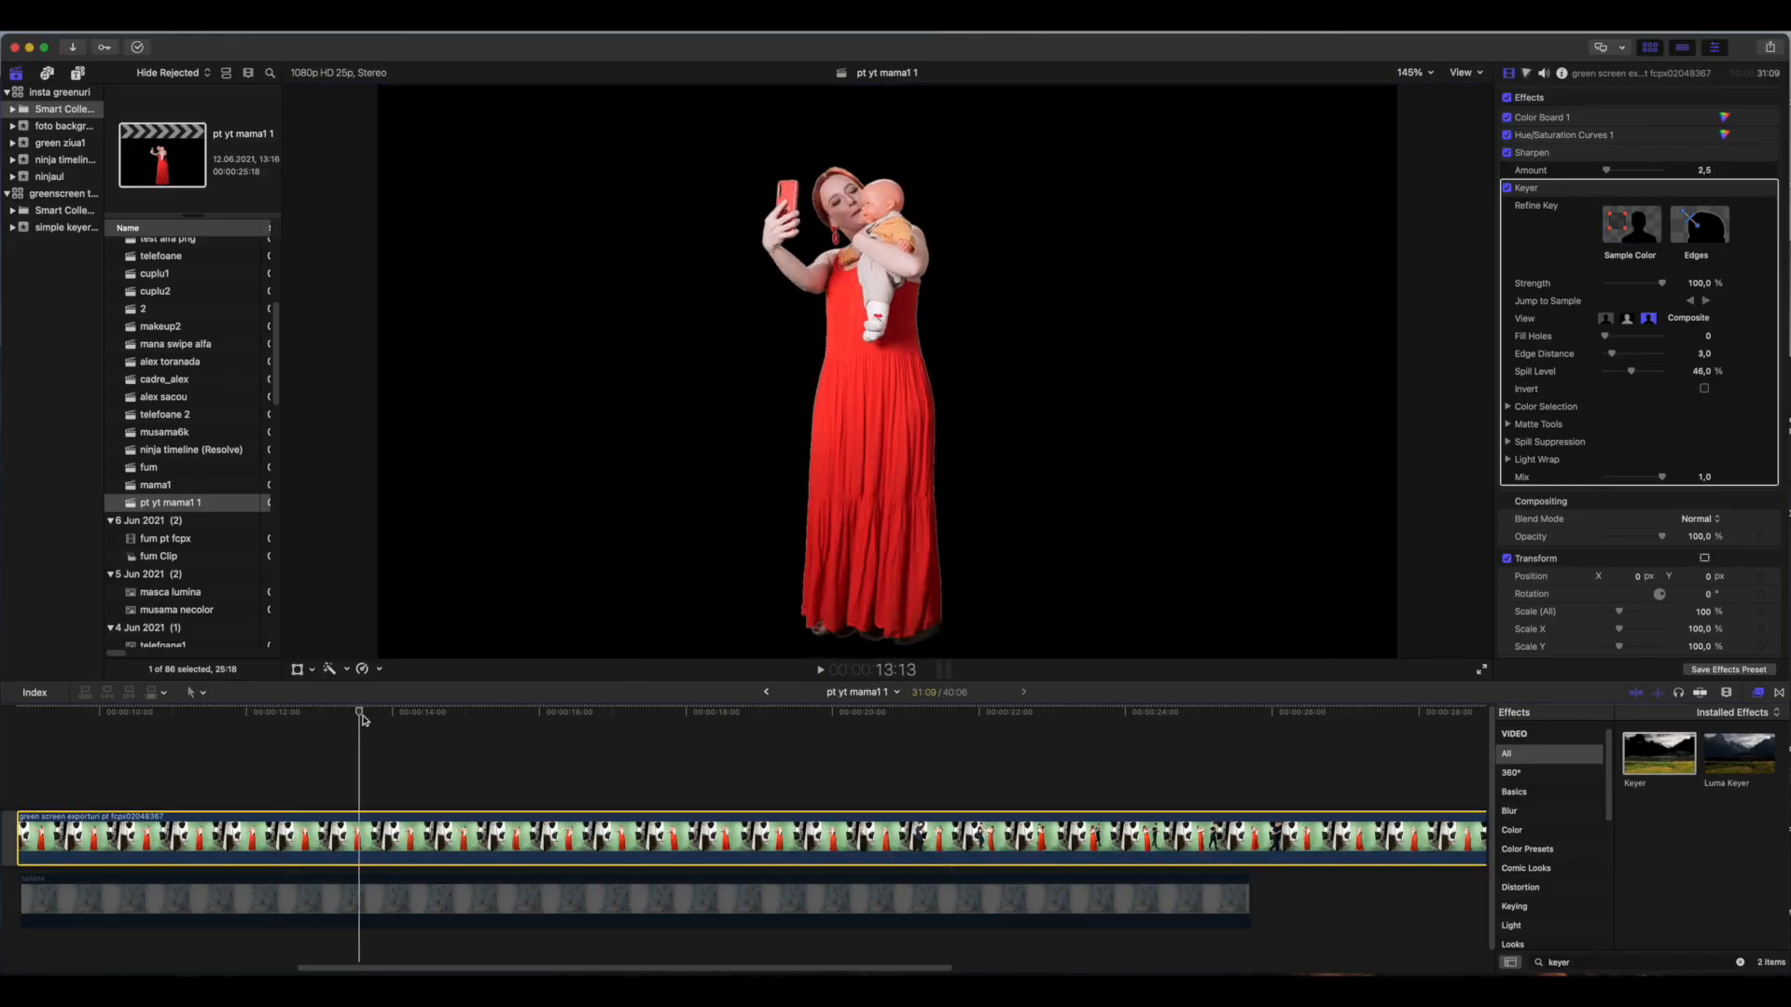
click(1692, 303)
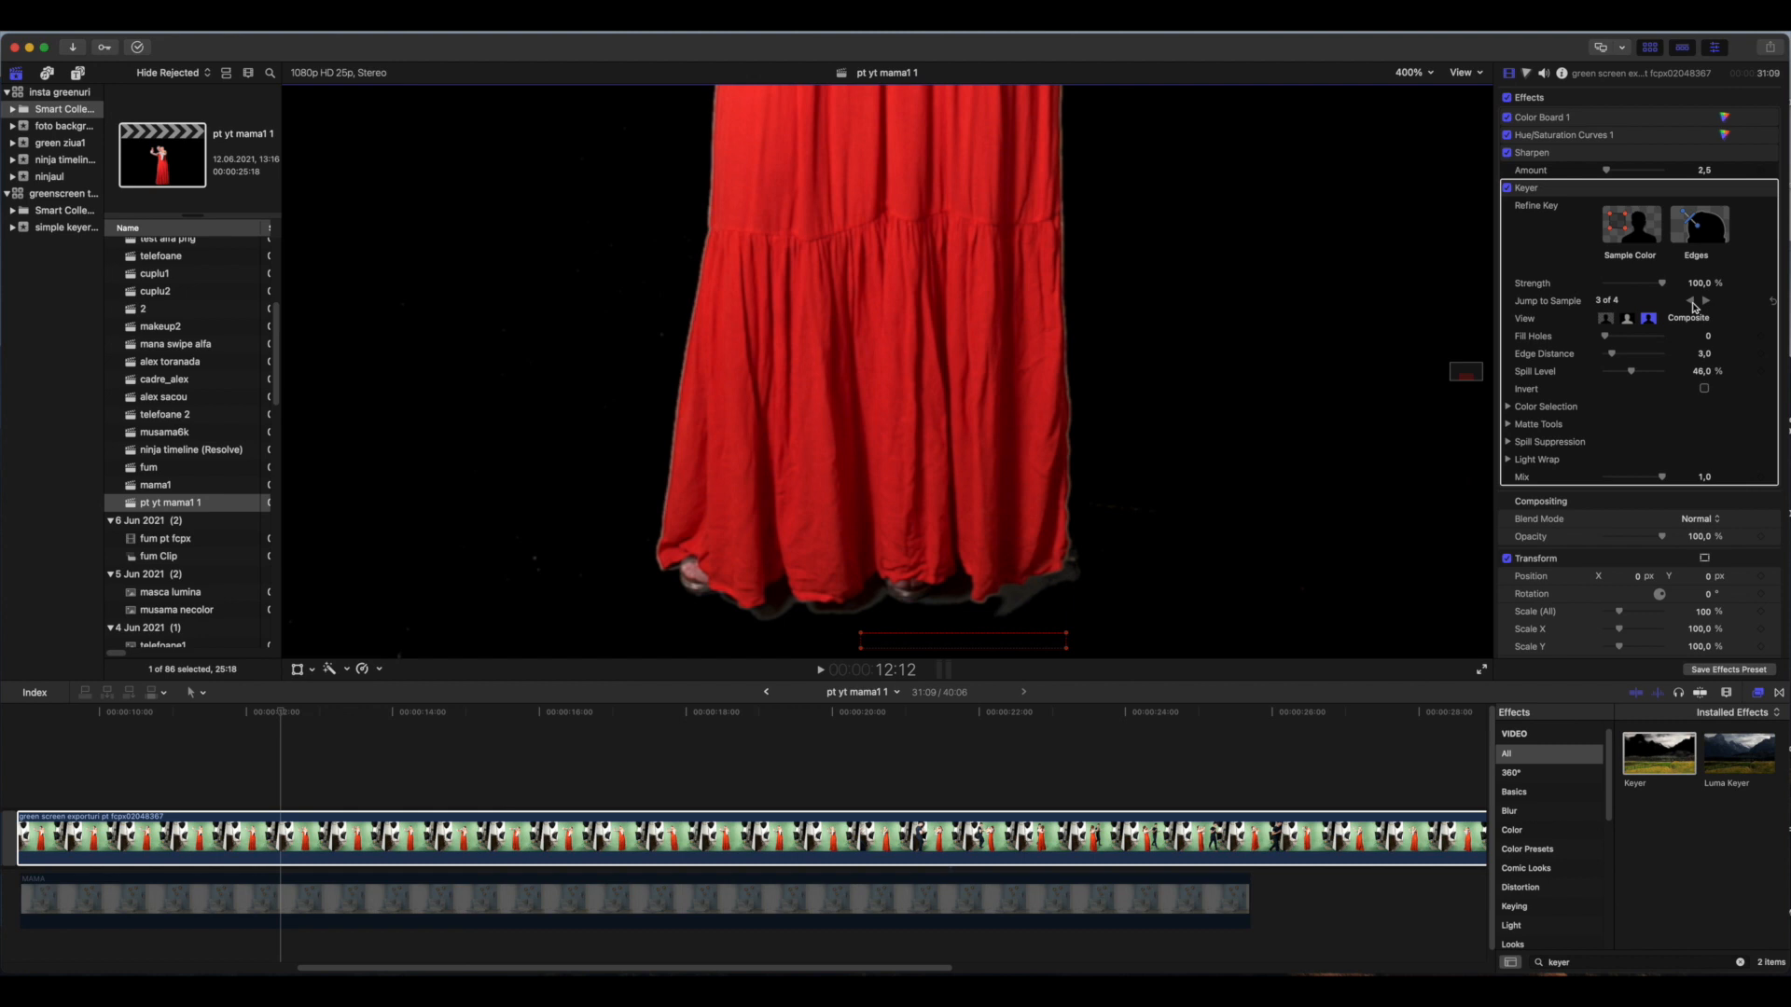
click(1692, 301)
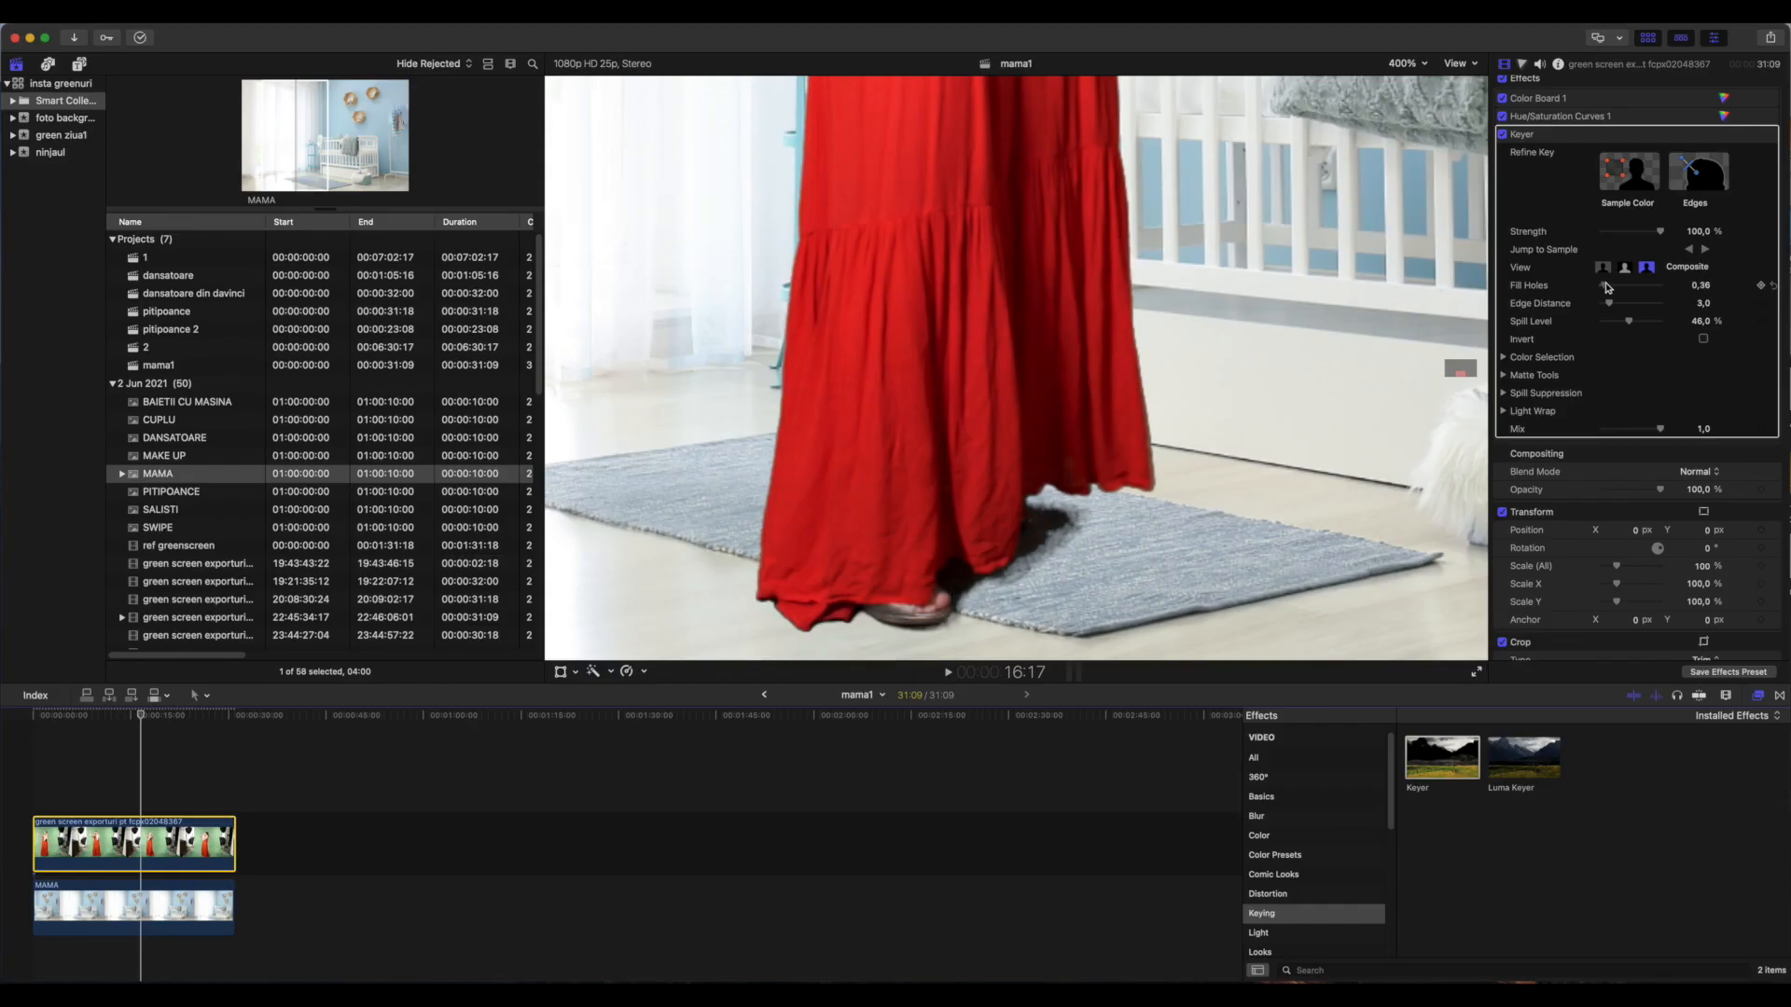
Raise the Keyer's Fill Holes to about 8 and add a keyframe for it
drag(1610, 286, 1656, 288)
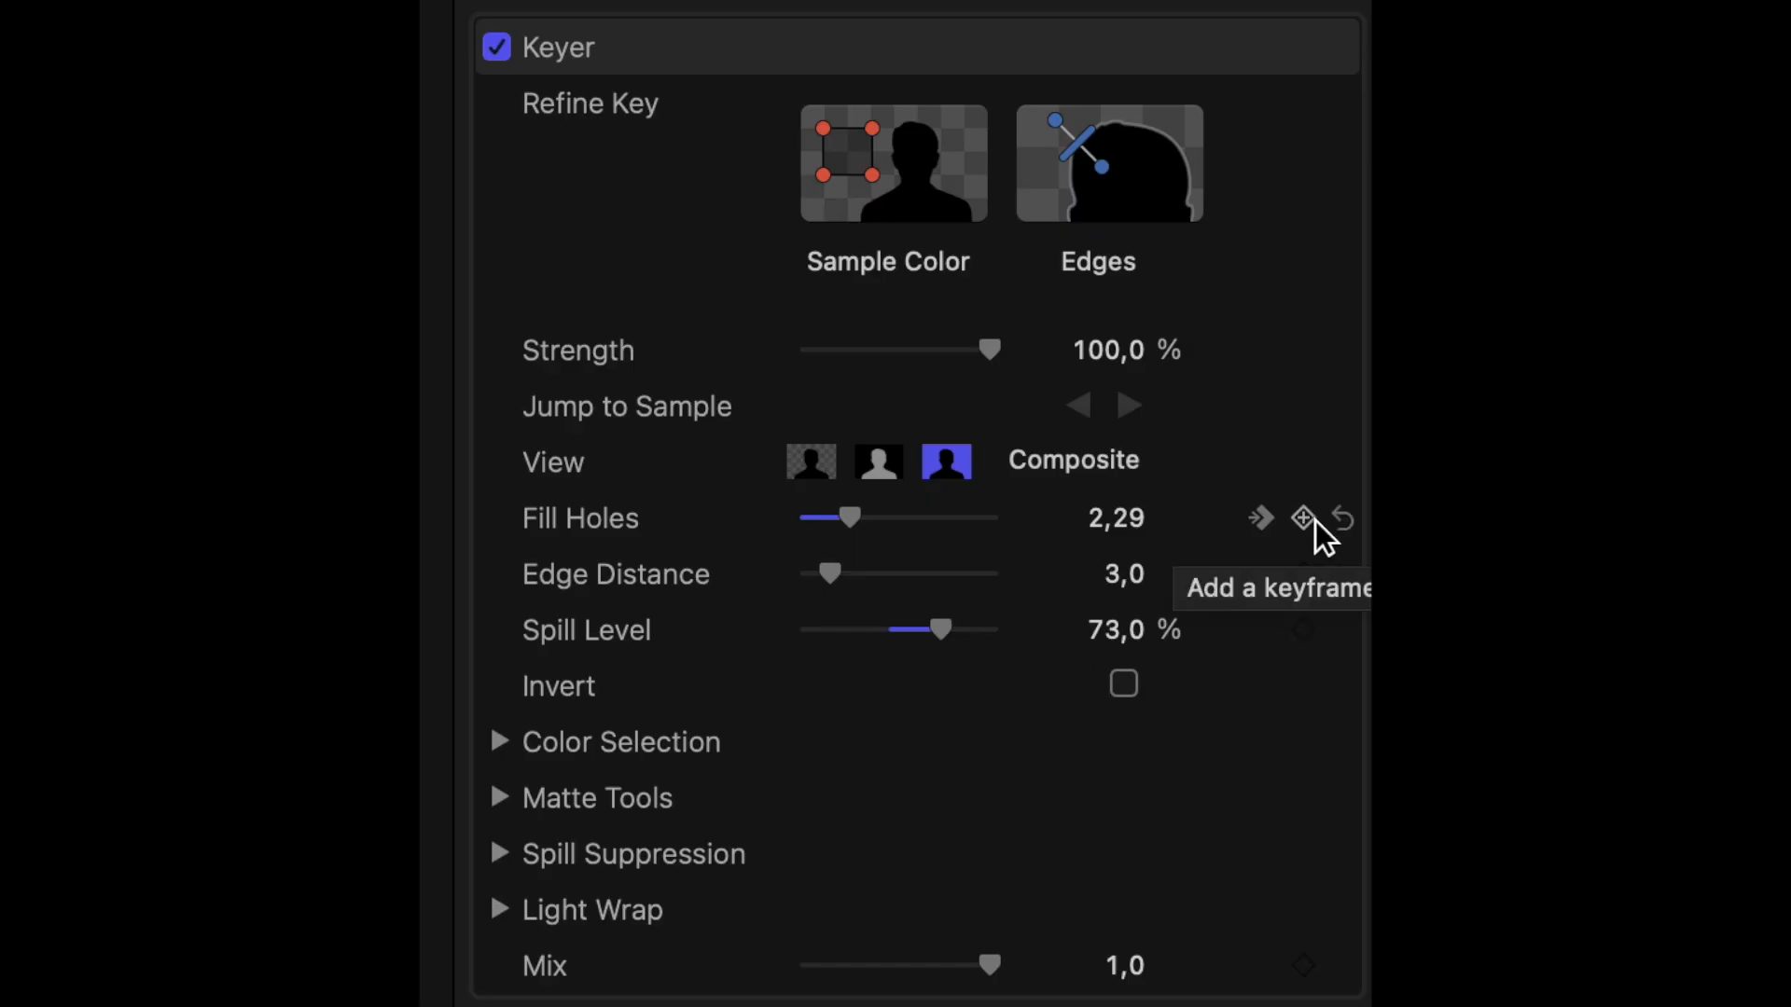
click(1315, 521)
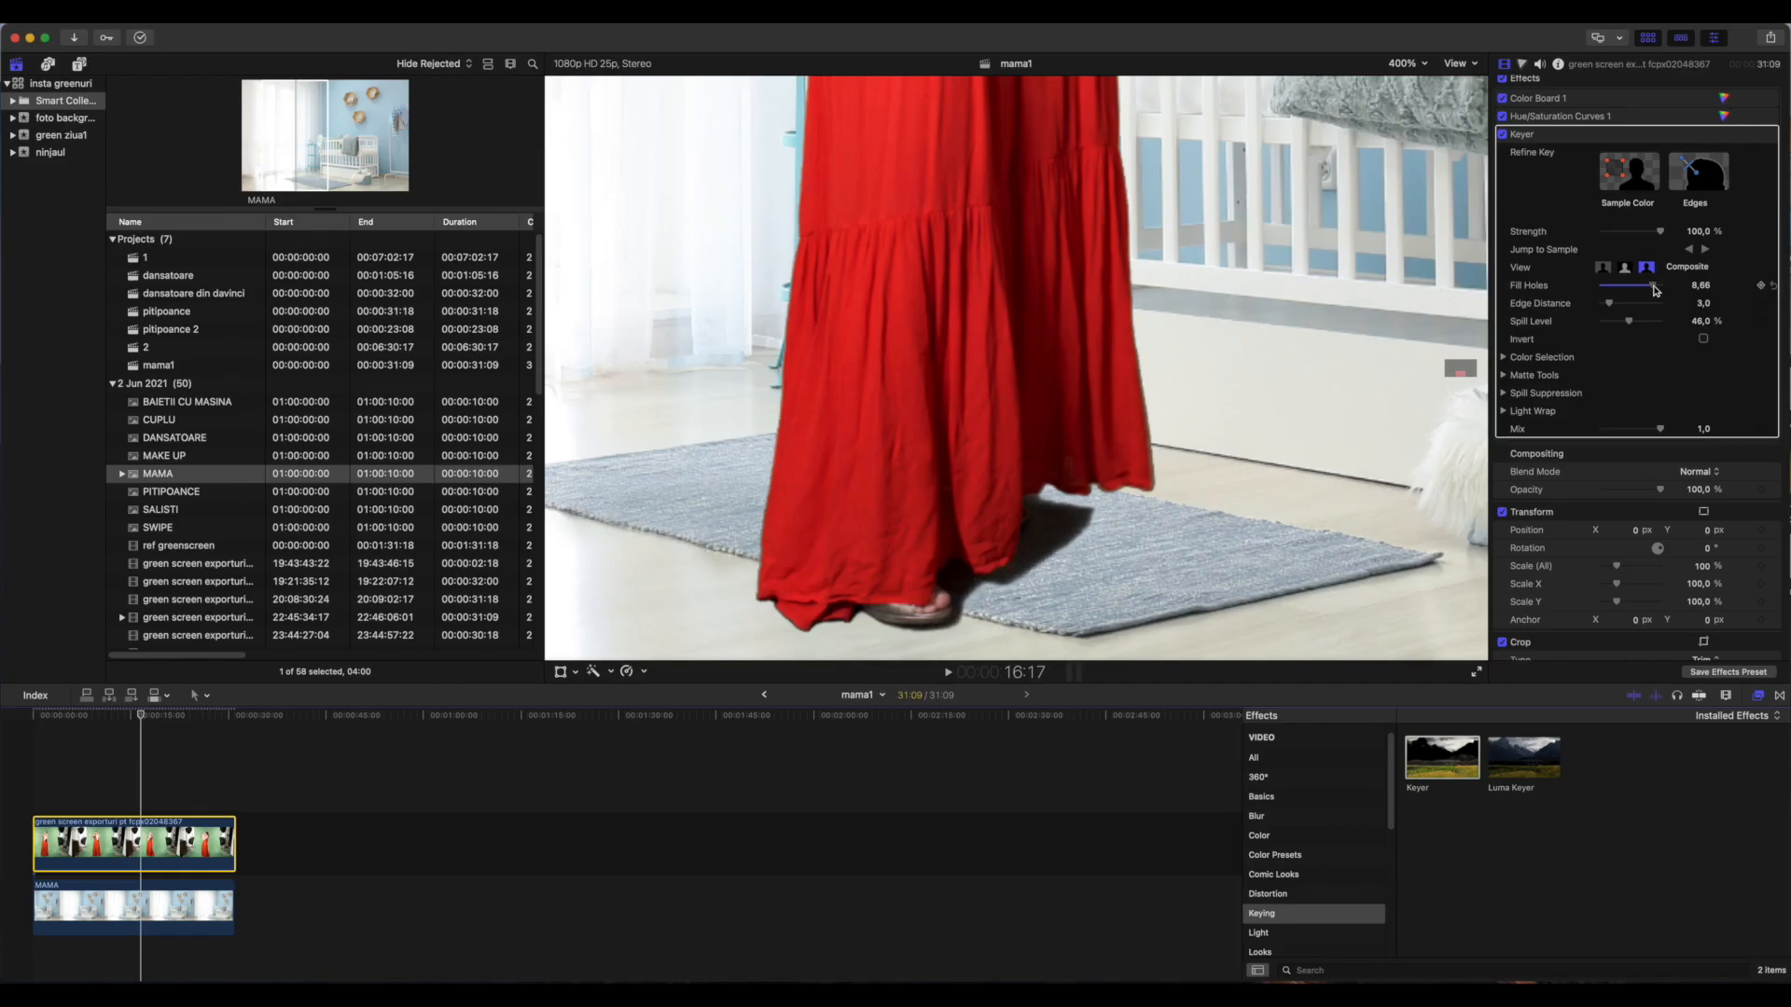
Play back the unkeyed clip to examine how the woman and man move across the green screen
key(space)
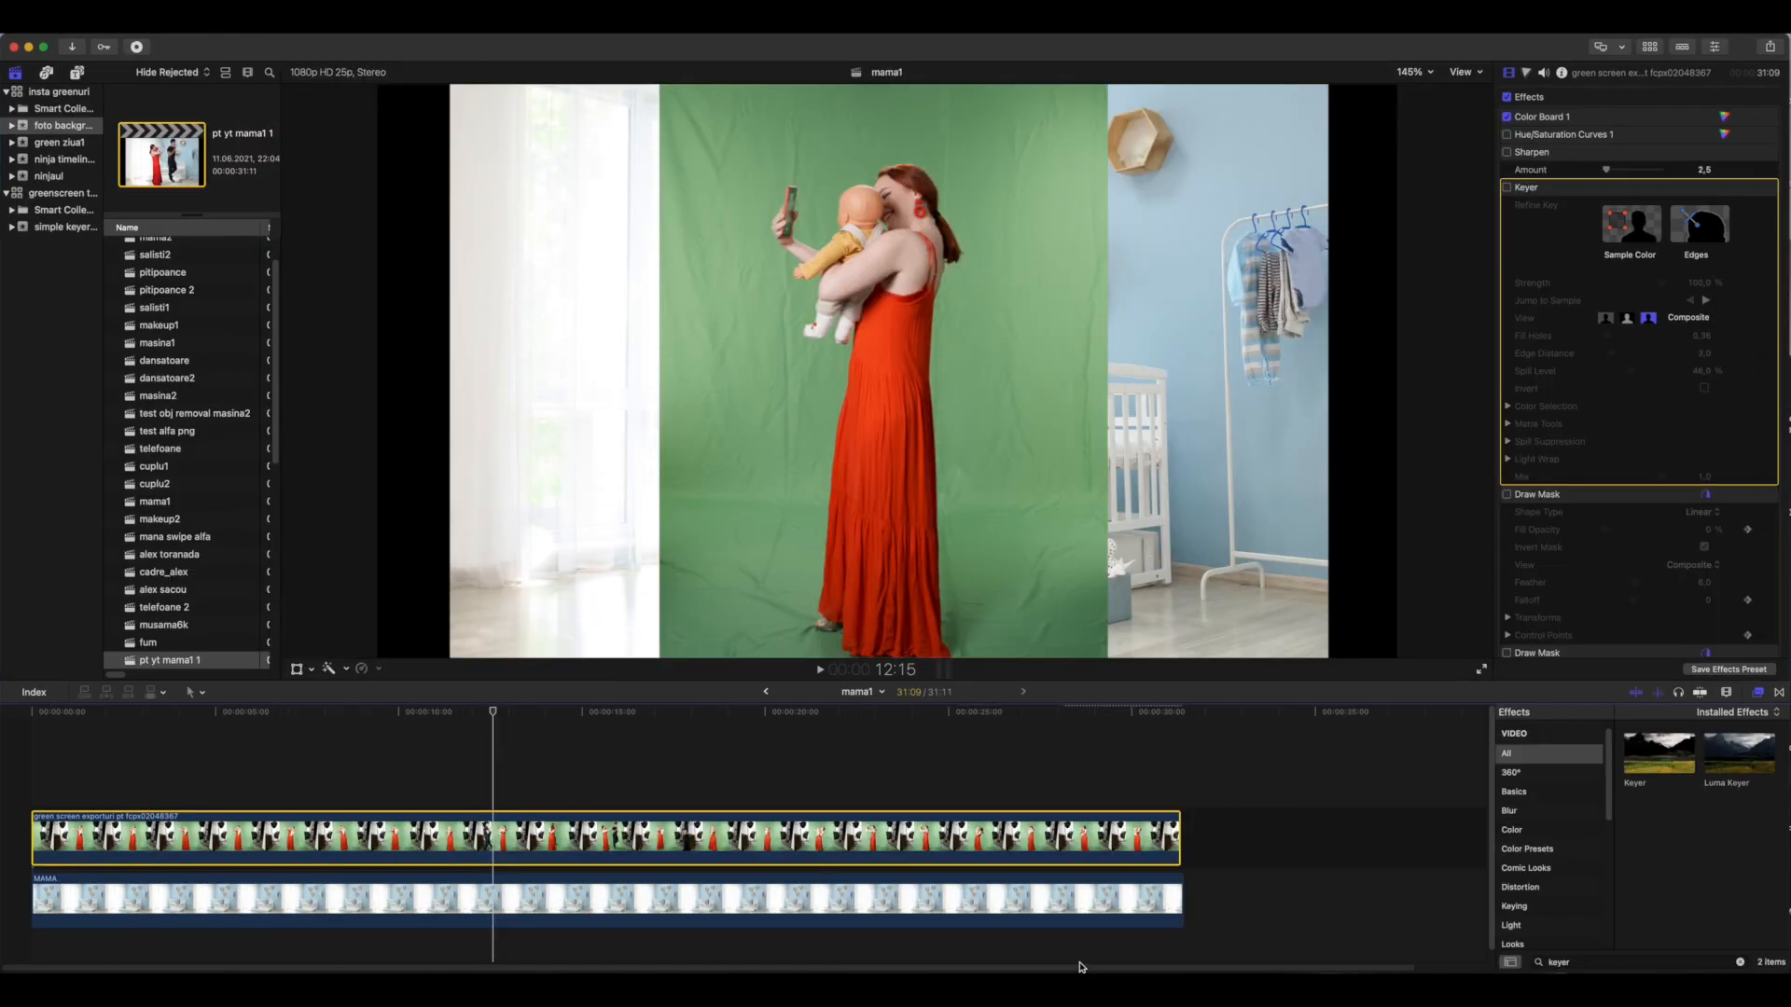
key(space)
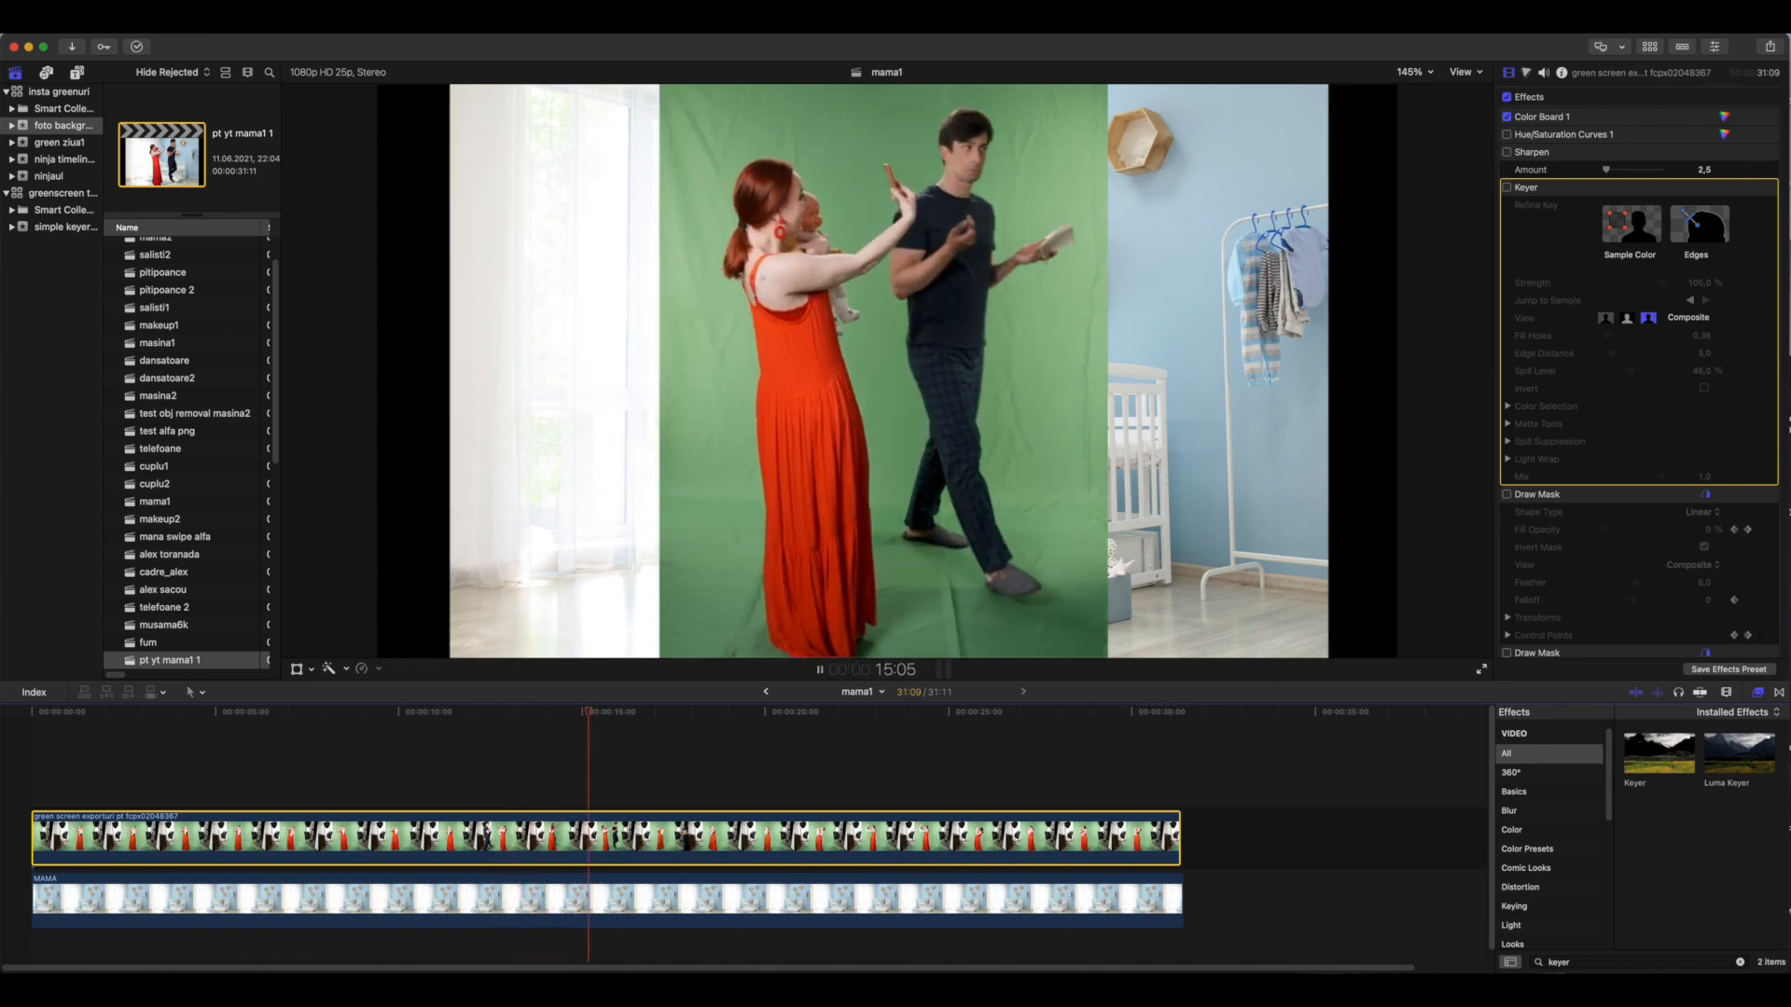
key(space)
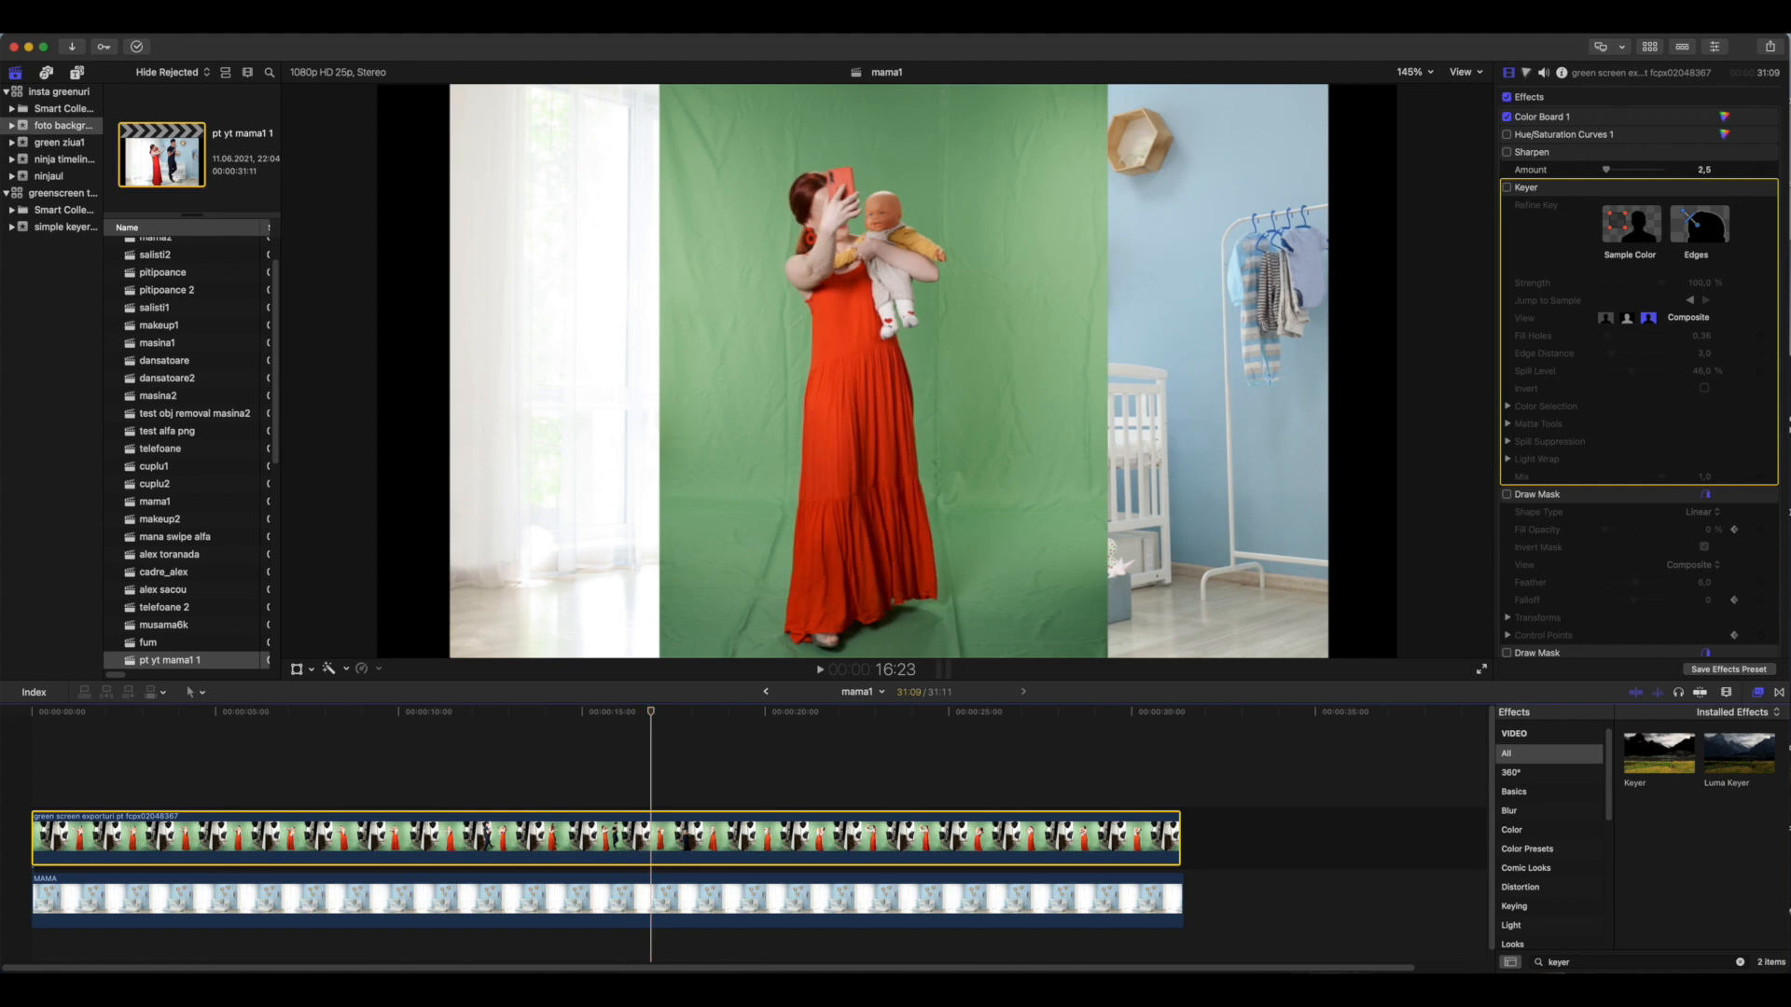
Enable the Hue/Saturation Curves and Keyer effects and set Fill Holes to 1,16 while checking the figures at 400%
click(1507, 188)
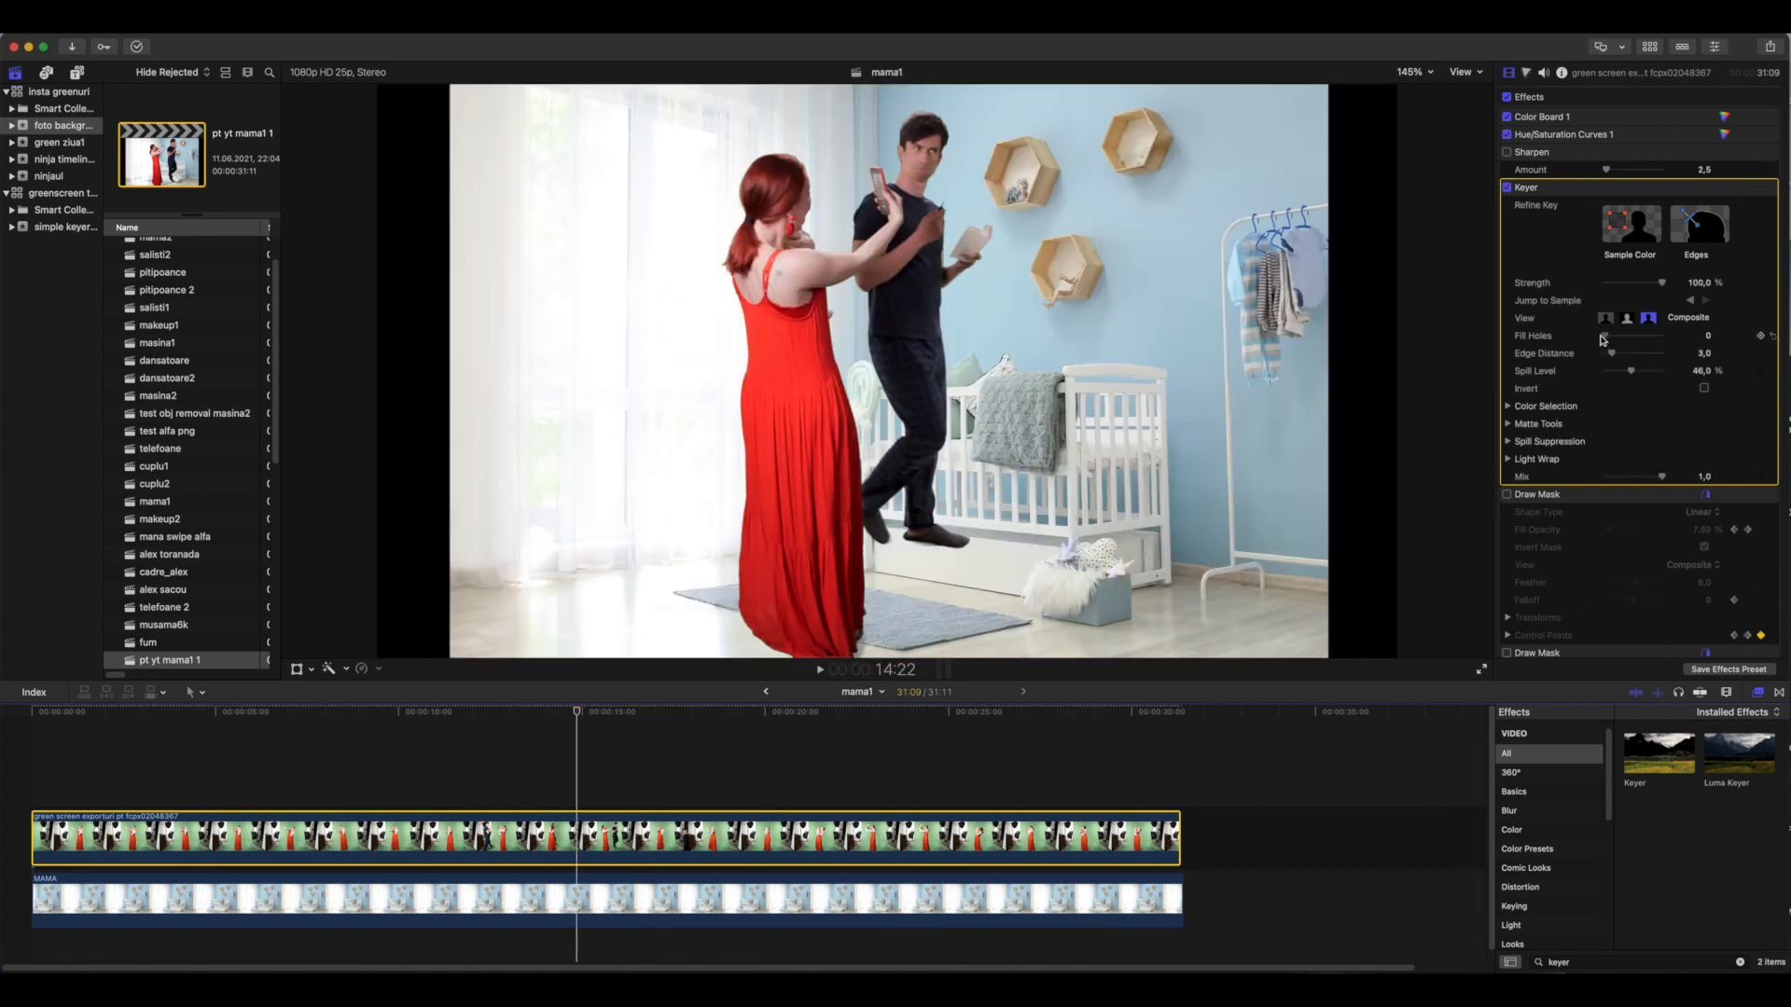
click(1411, 72)
click(1432, 207)
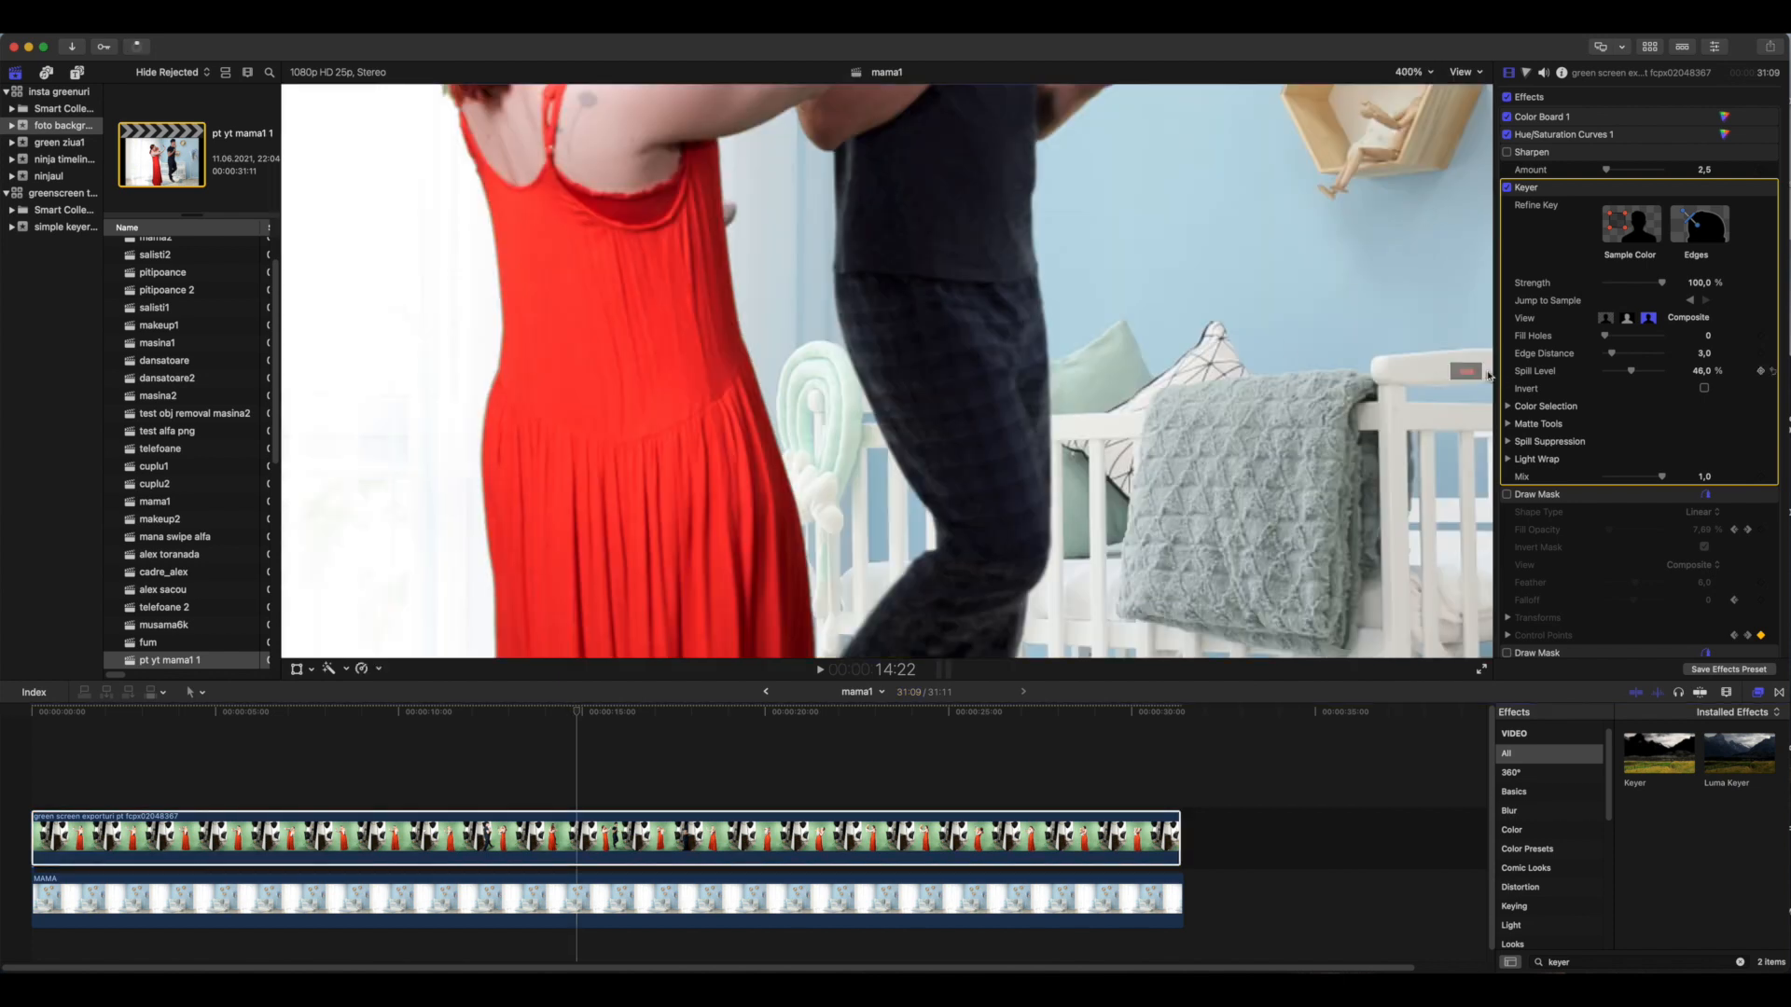
drag(1465, 371, 1469, 376)
drag(1606, 341, 1614, 338)
Render the selected green screen clip and play back the keyed section from about 13 seconds
click(378, 760)
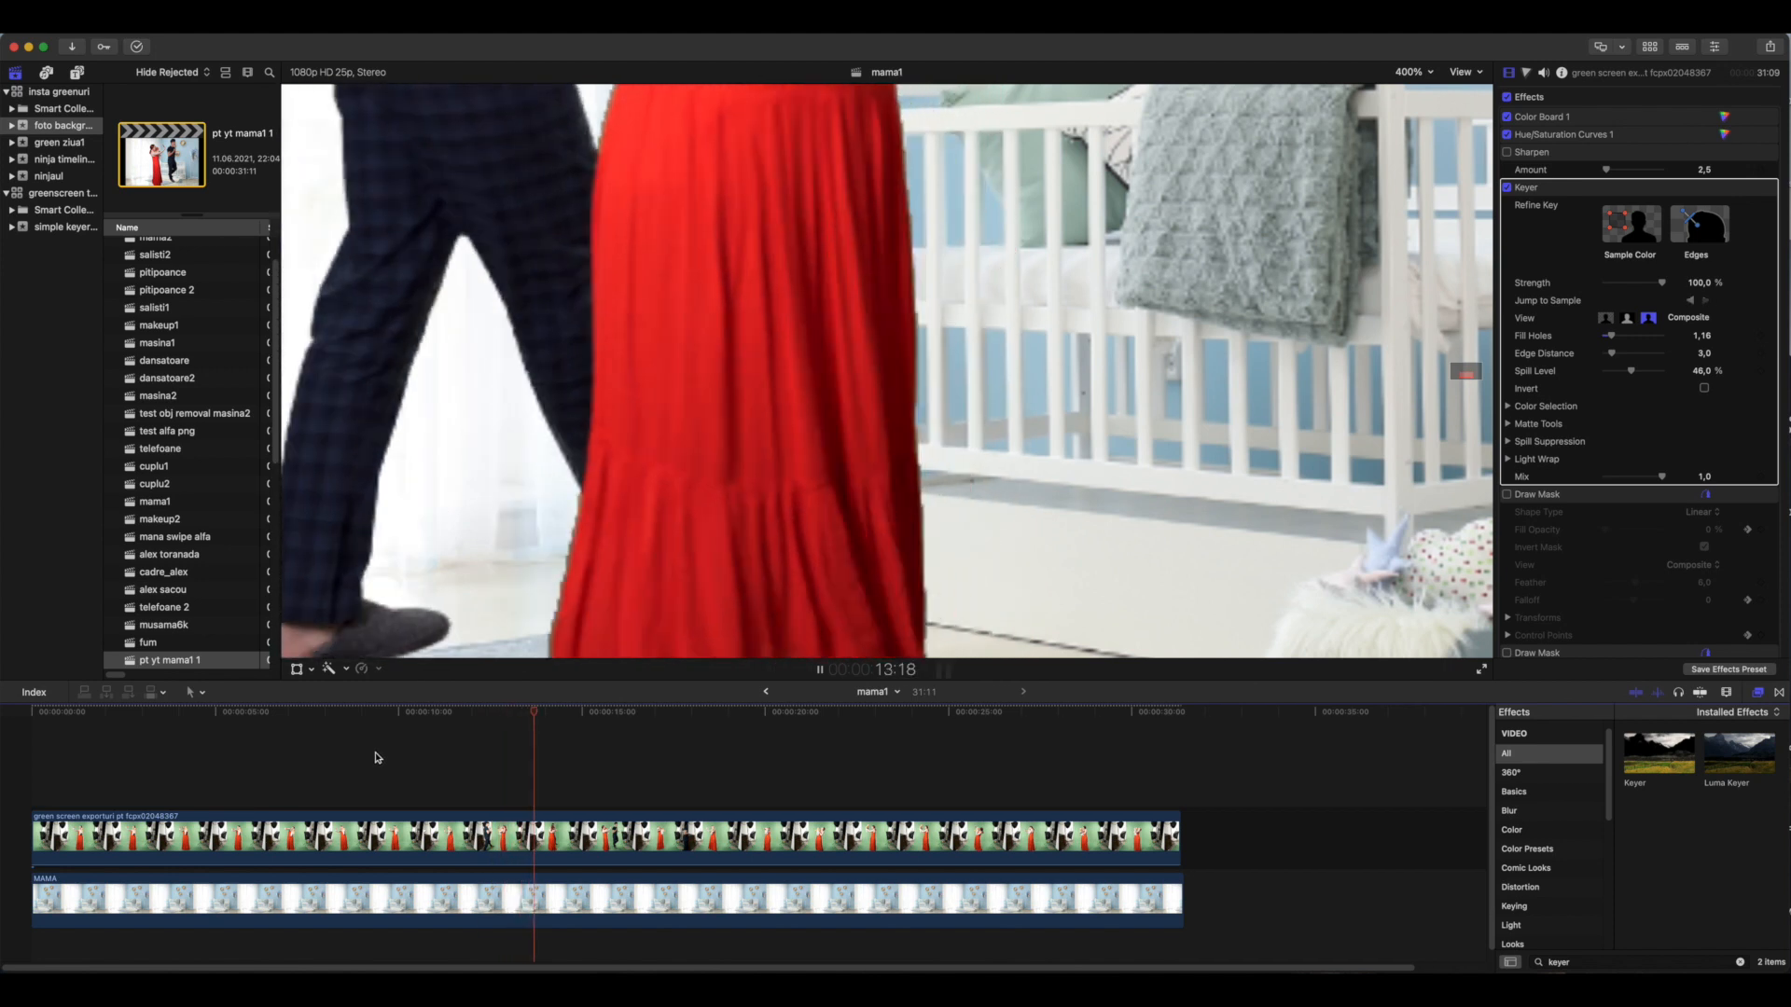
key(space)
click(396, 835)
click(291, 24)
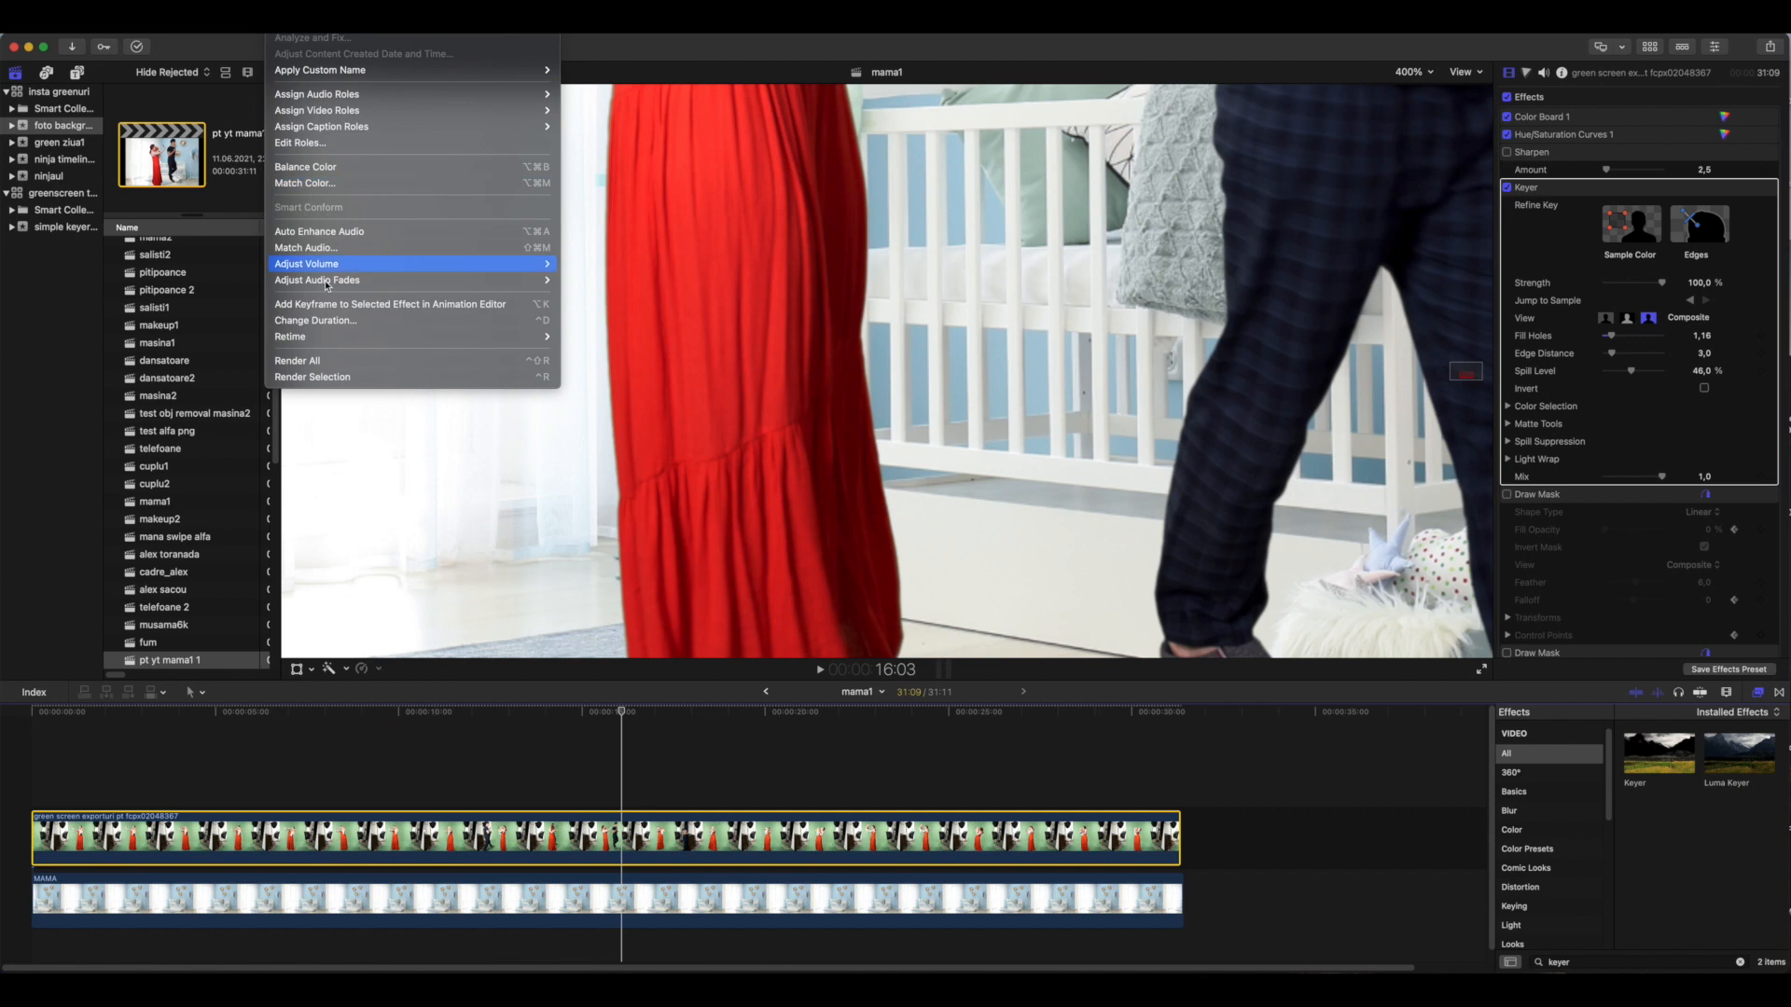
click(351, 378)
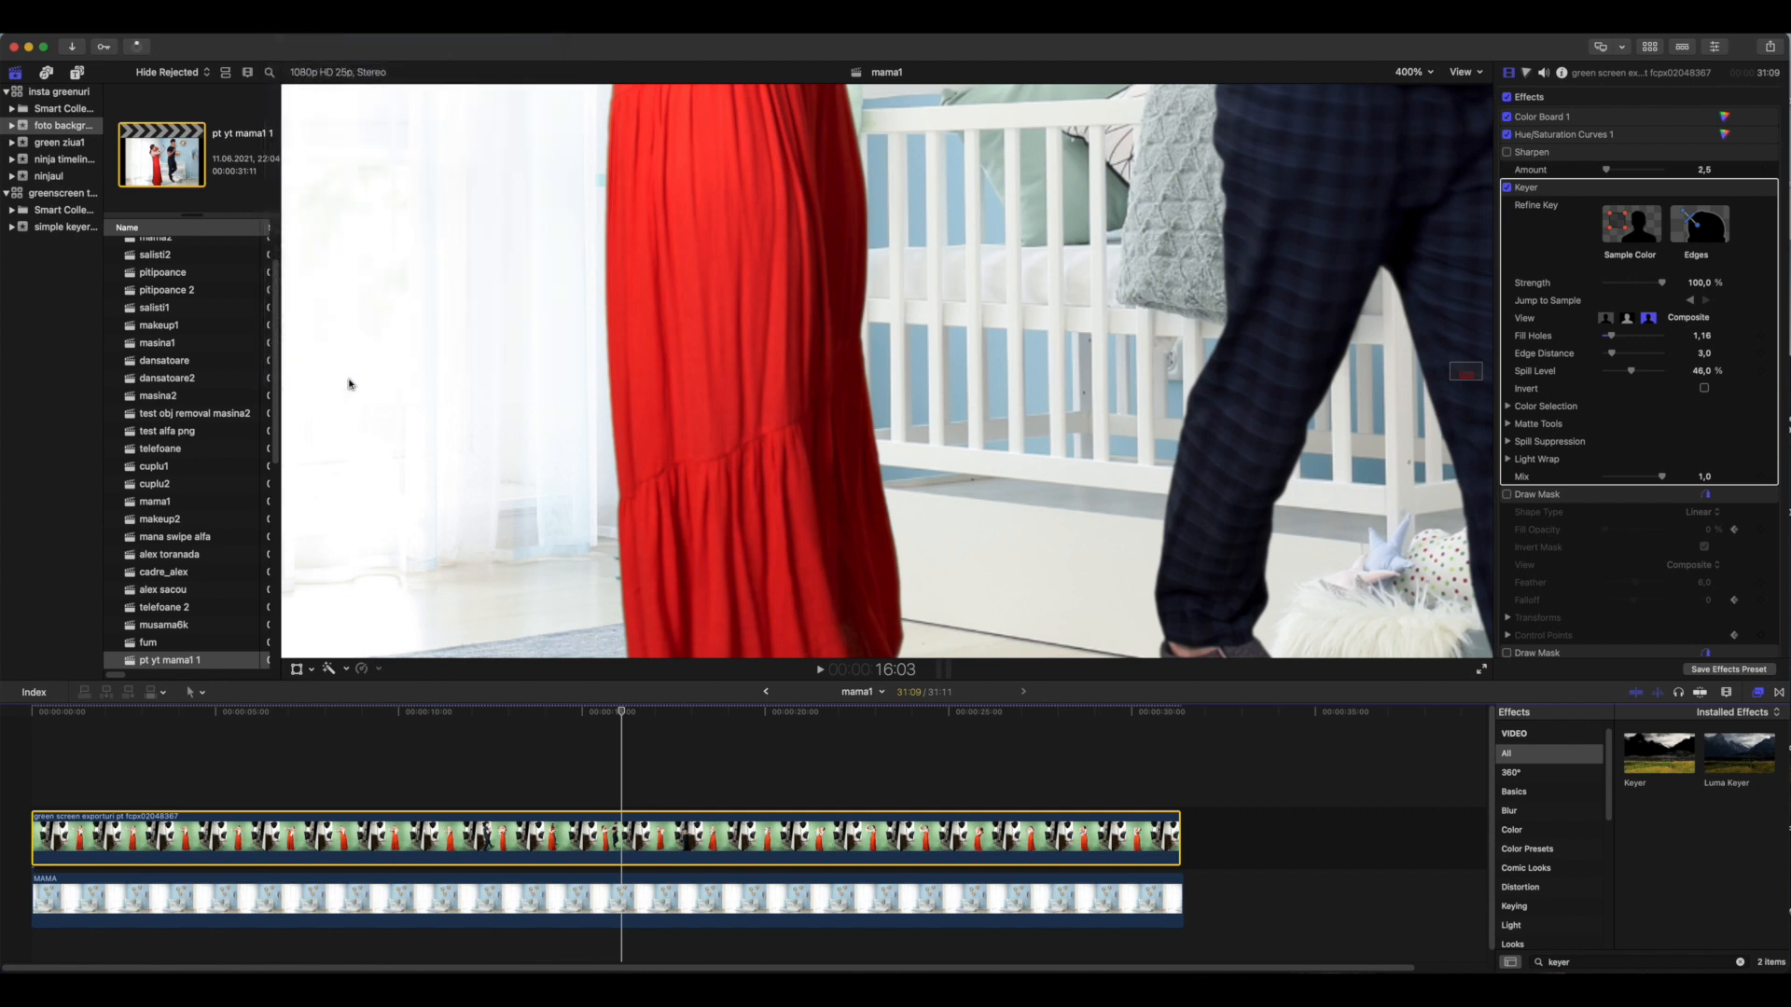
click(512, 713)
key(space)
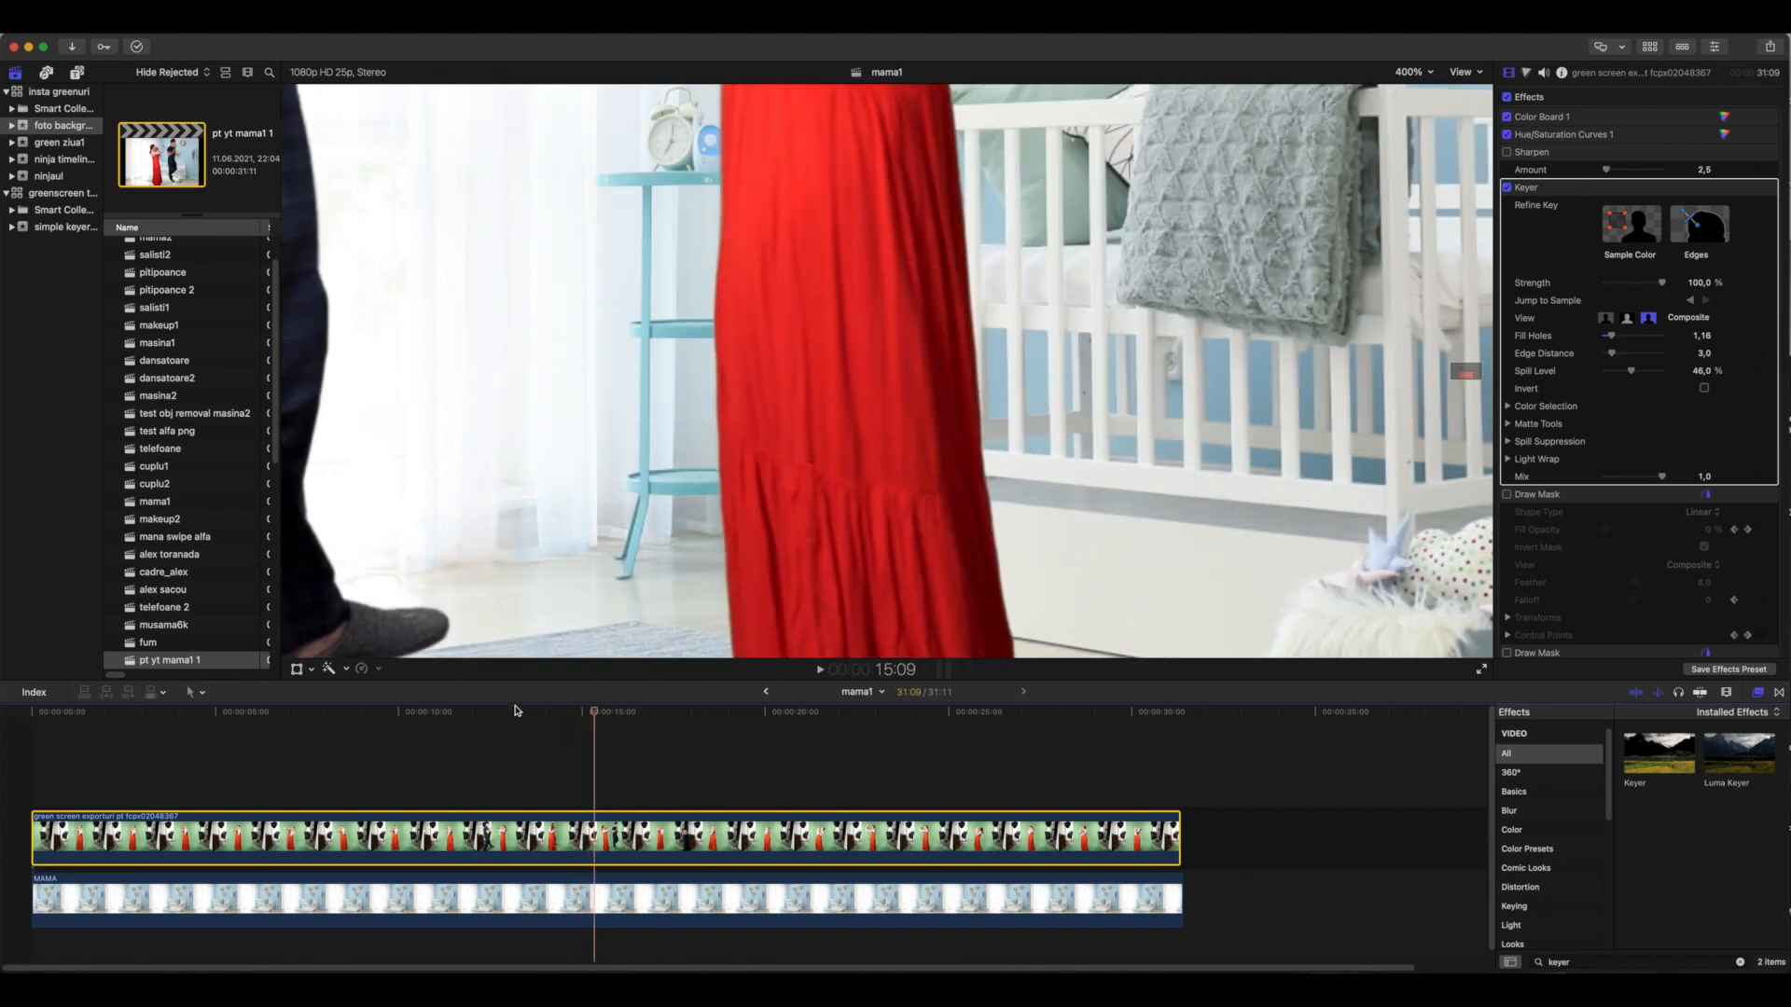
Set the viewer playback to Better Quality and replay the keyed section to check the edges
click(1461, 72)
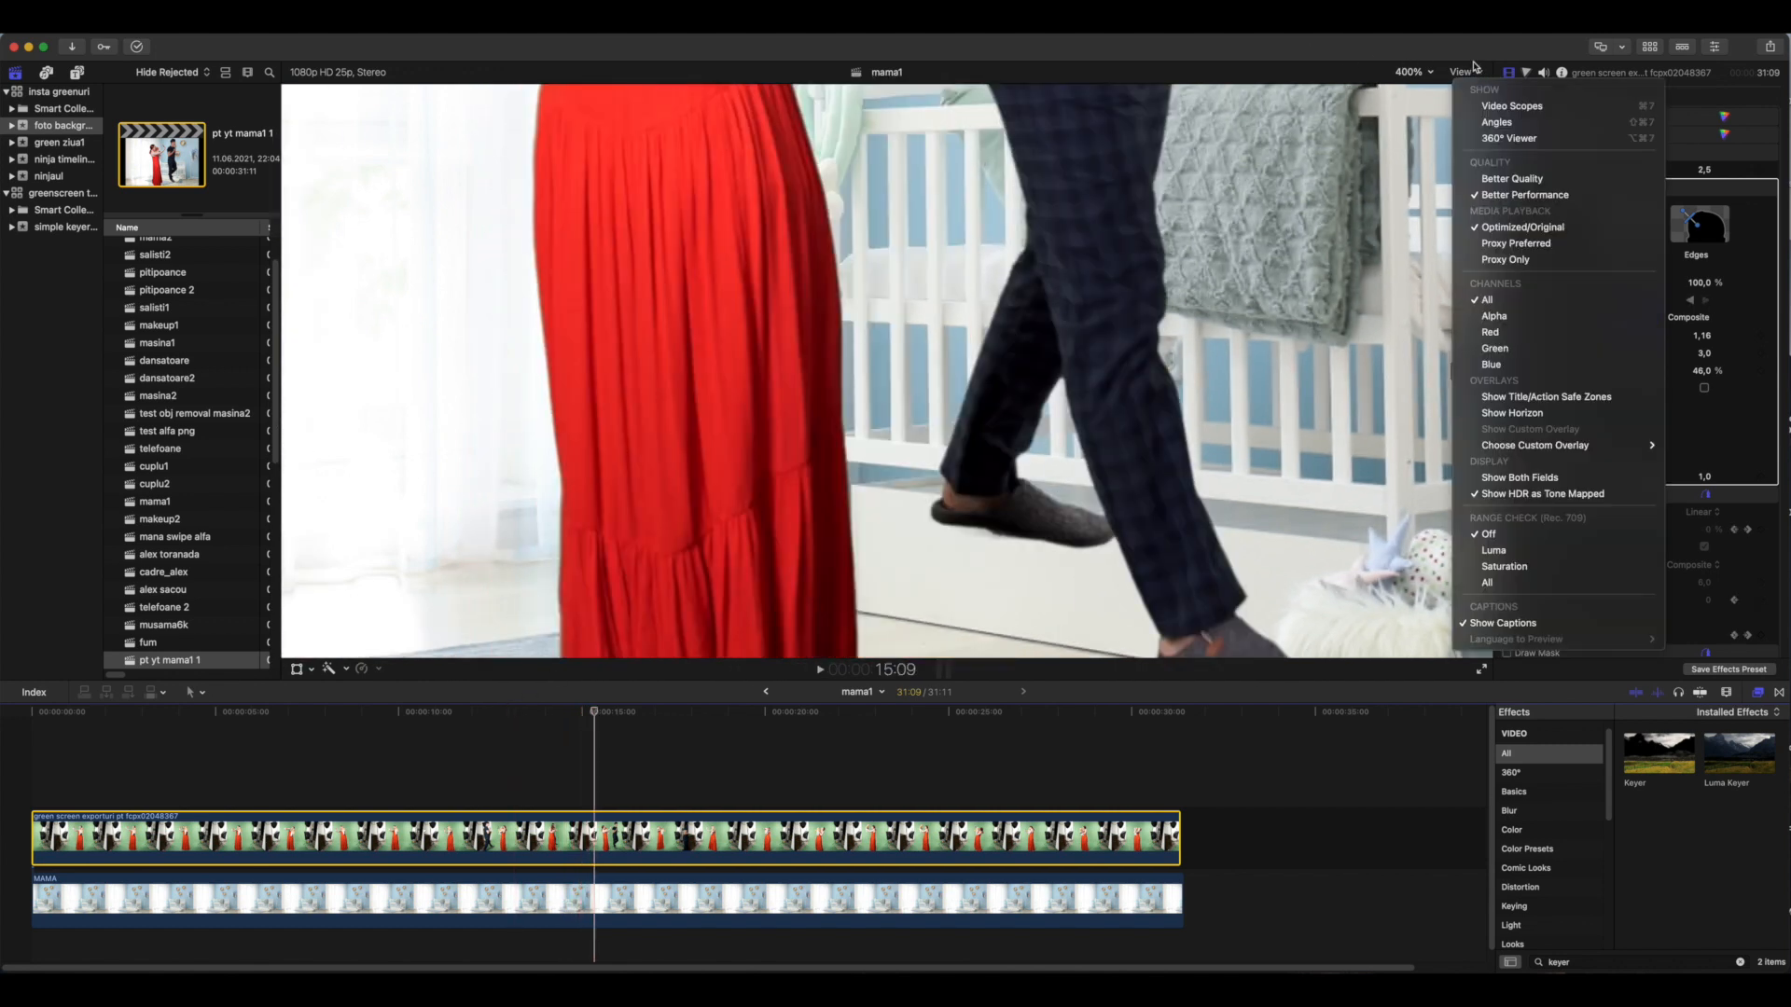
click(1501, 179)
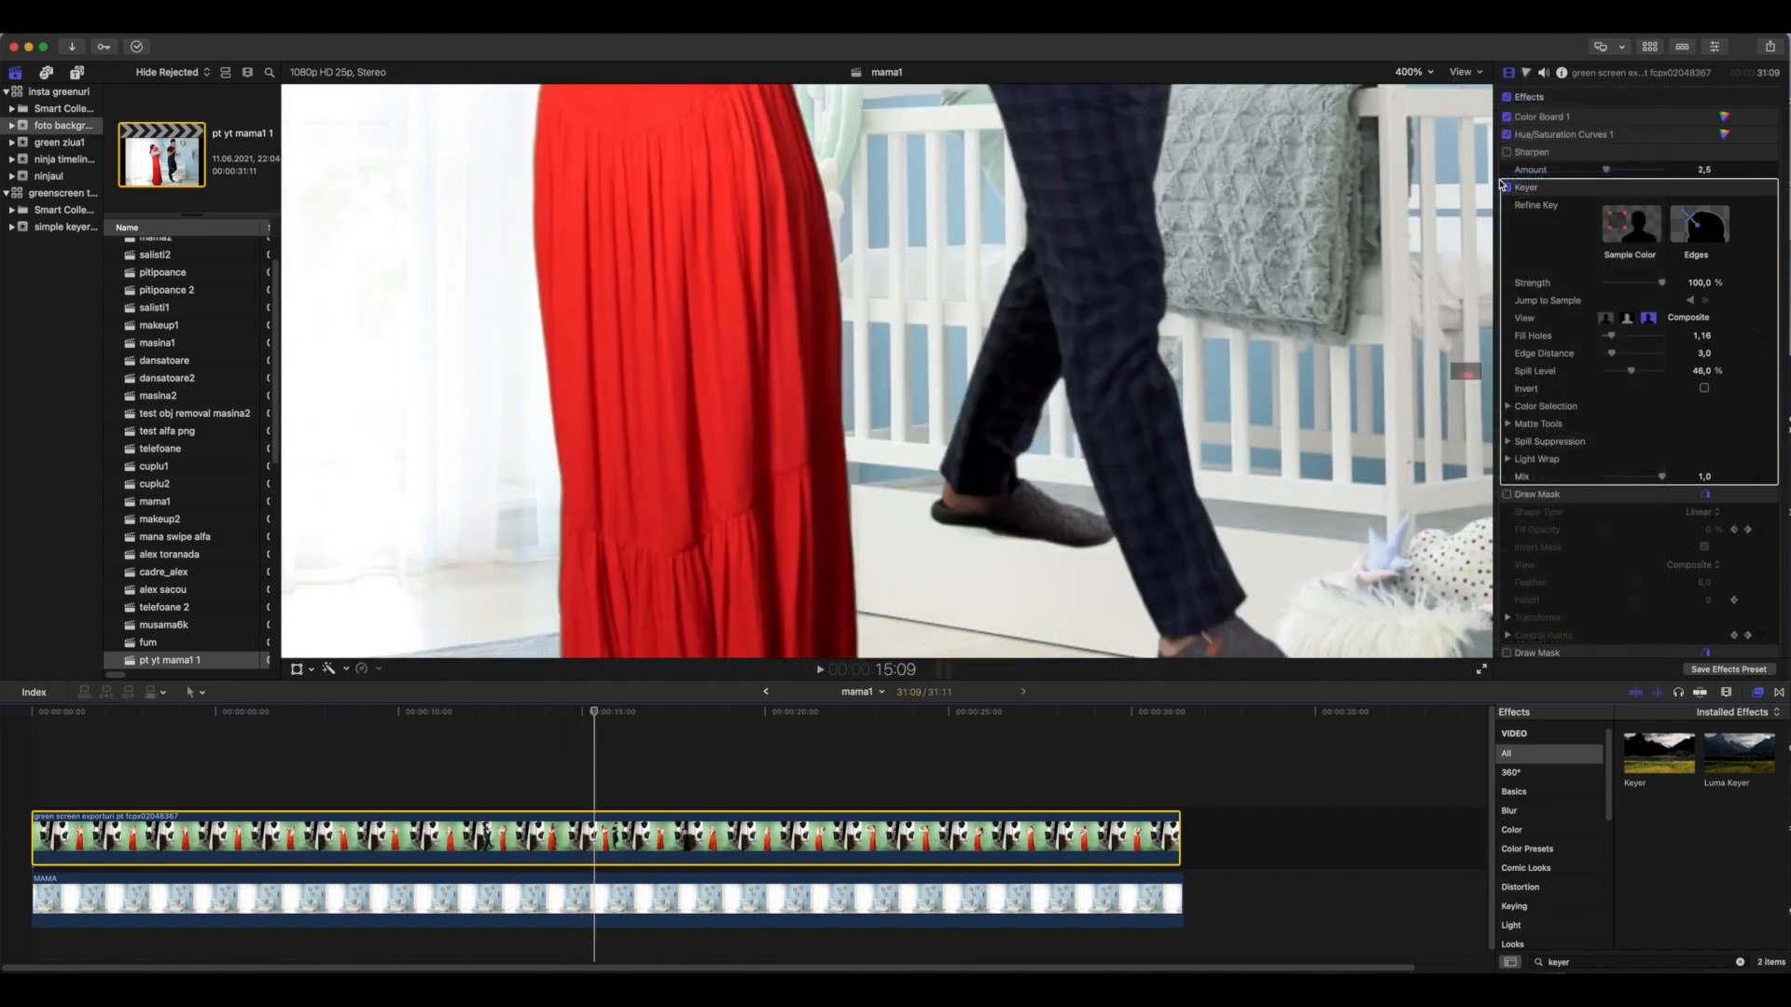
click(1501, 182)
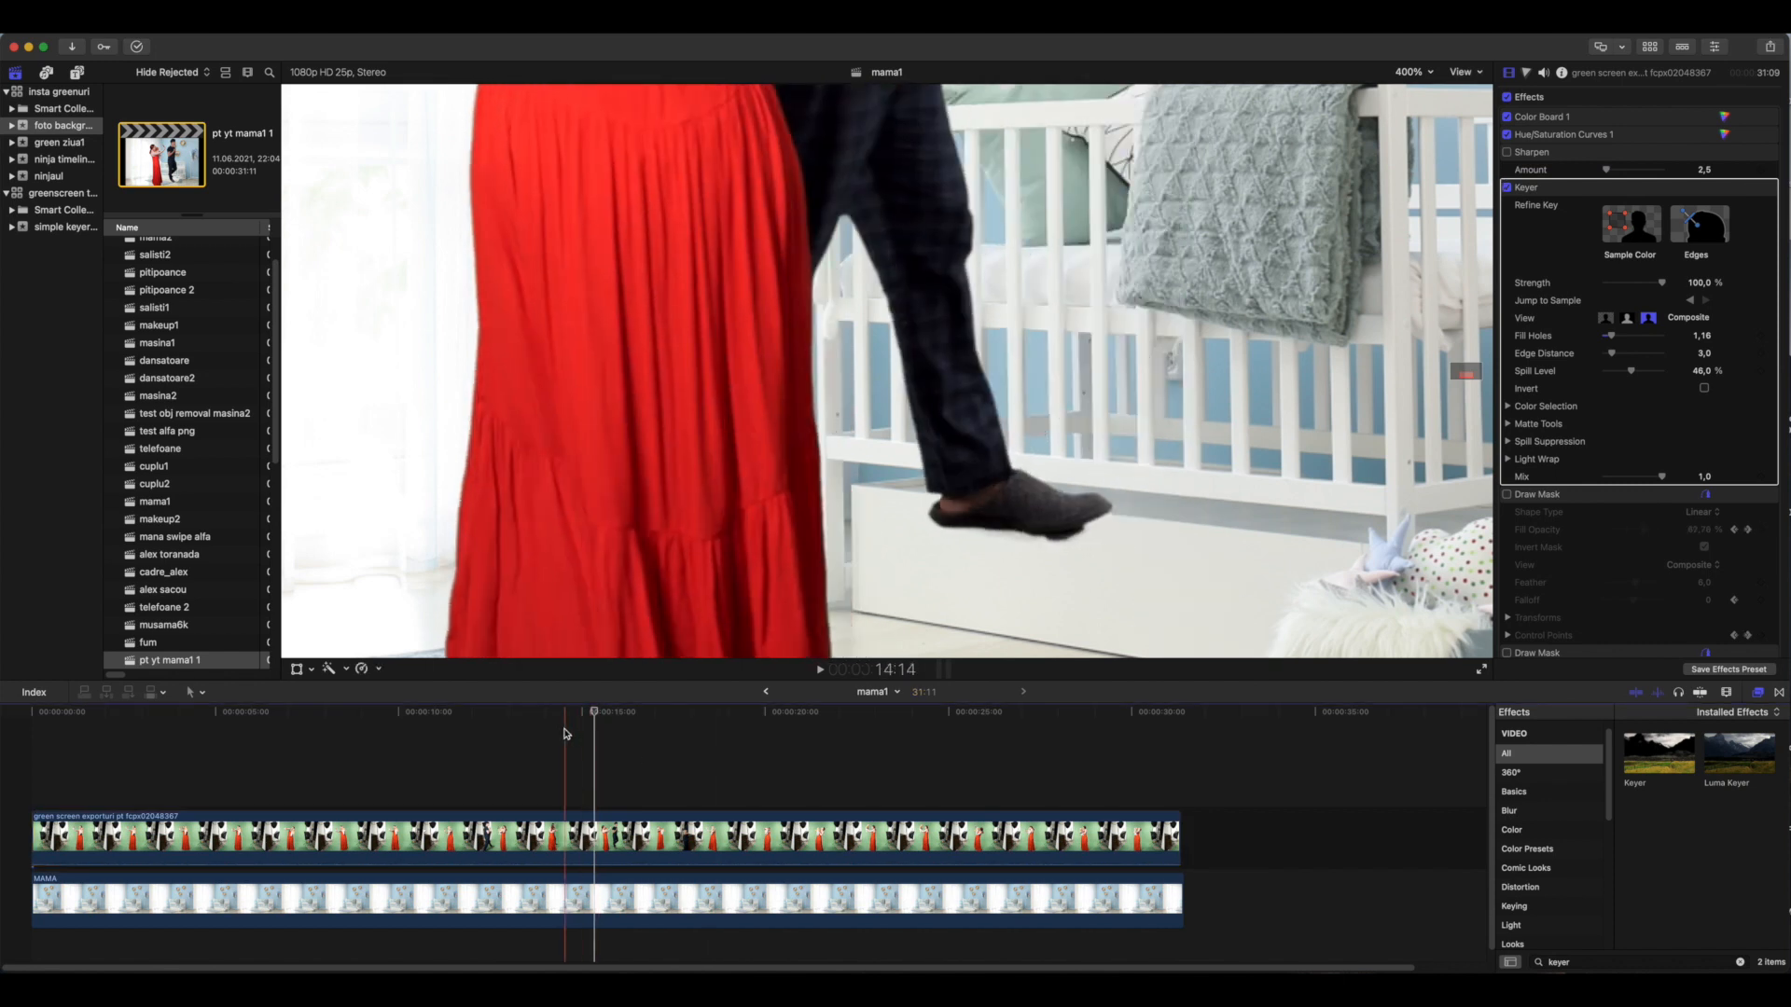
click(514, 737)
key(space)
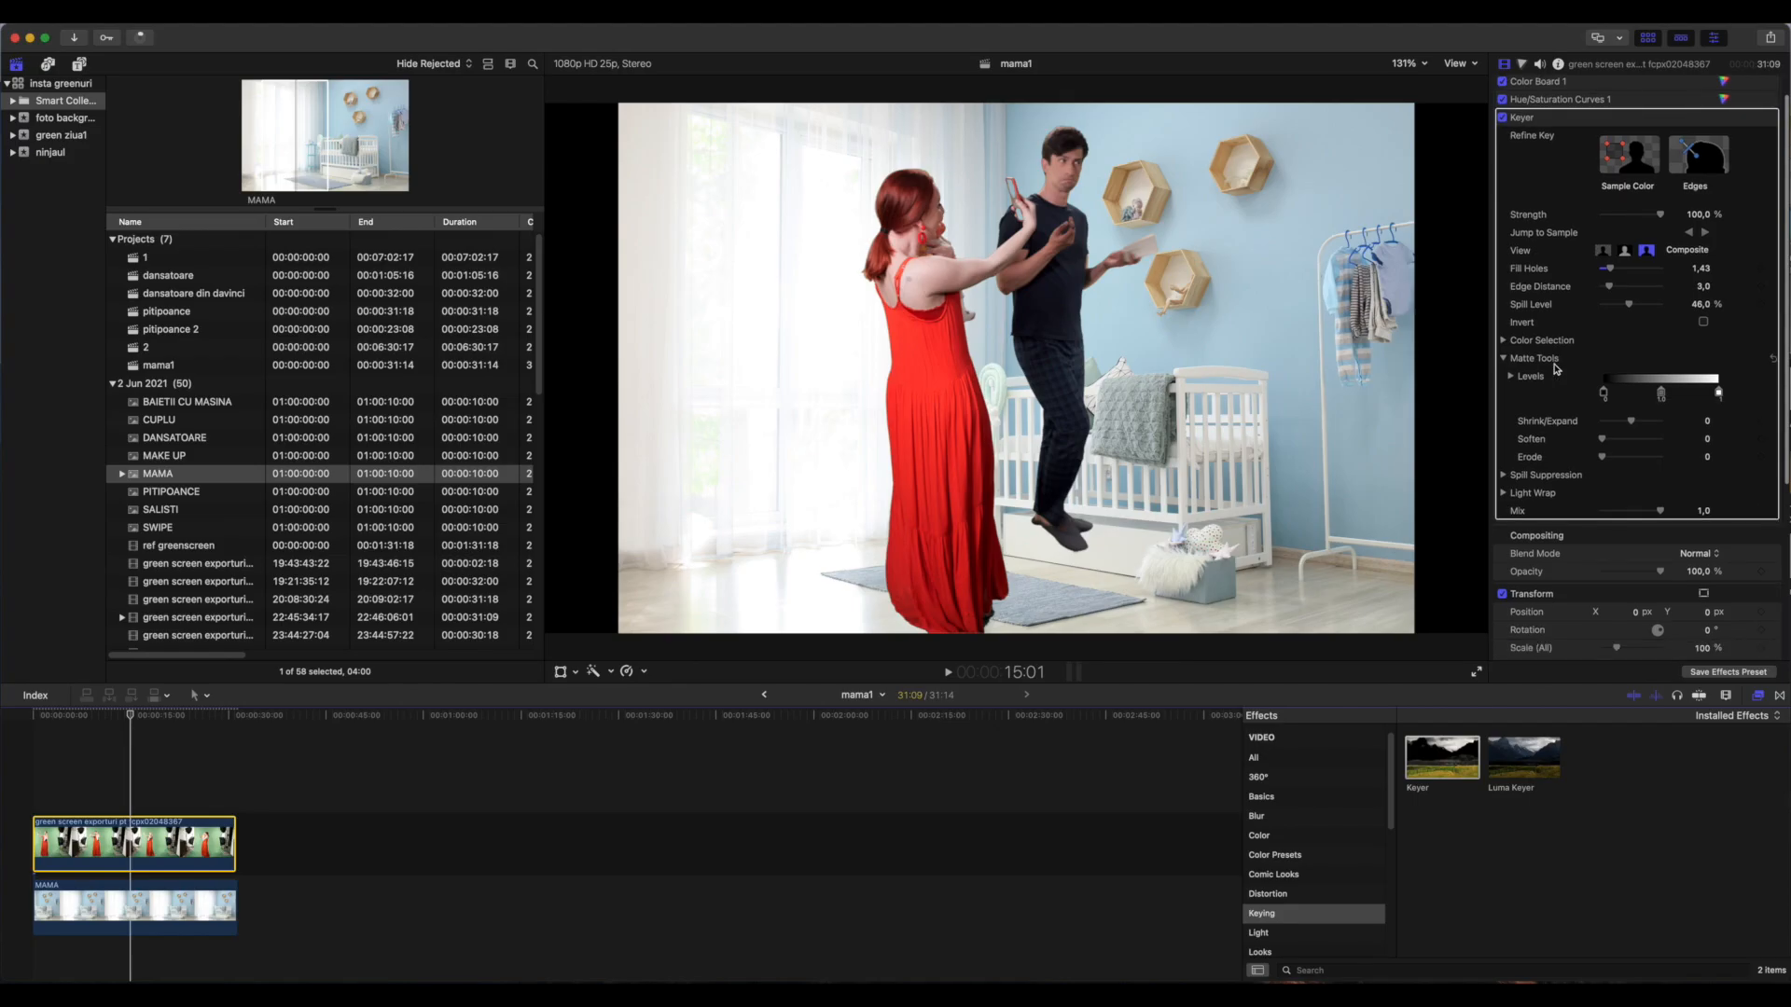
Try small adjustments to the Soften and Erode amounts in the Keyer's Matte Tools
scroll(1556, 368, down, 2)
drag(1604, 380, 1610, 383)
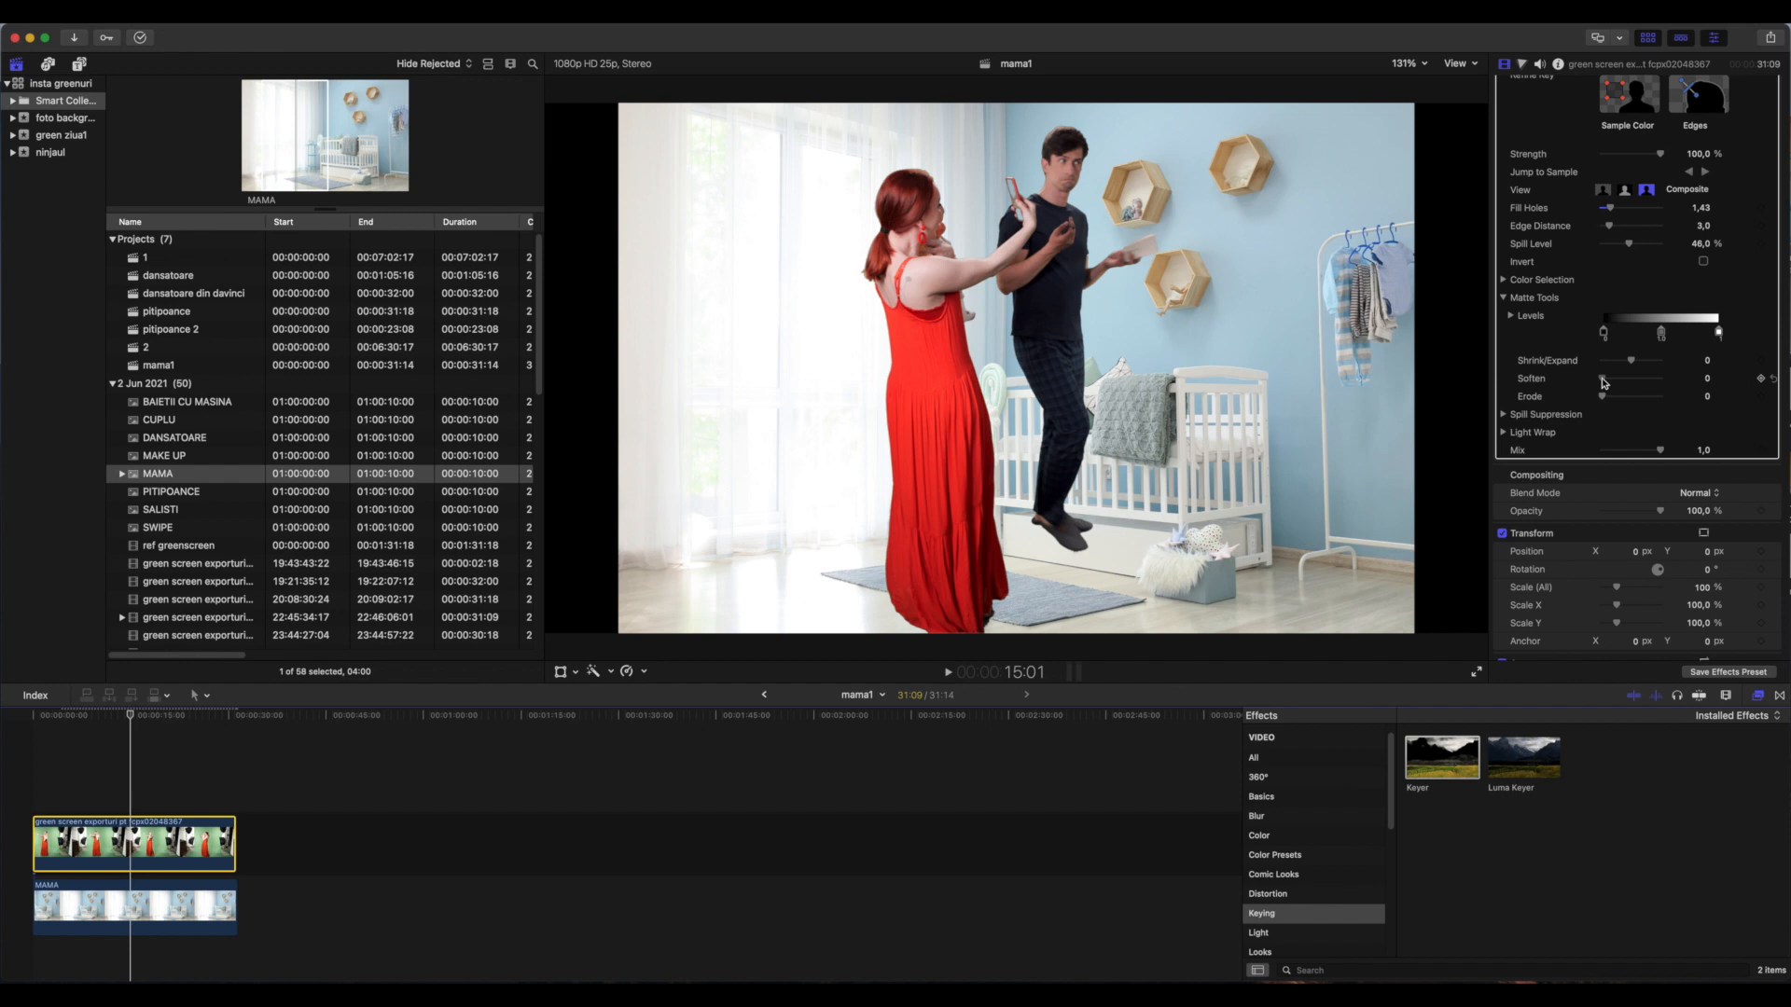
mouse_move(1603, 398)
mouse_down()
mouse_move(1622, 399)
mouse_move(1602, 397)
mouse_up()
scroll(1604, 398, down, 2)
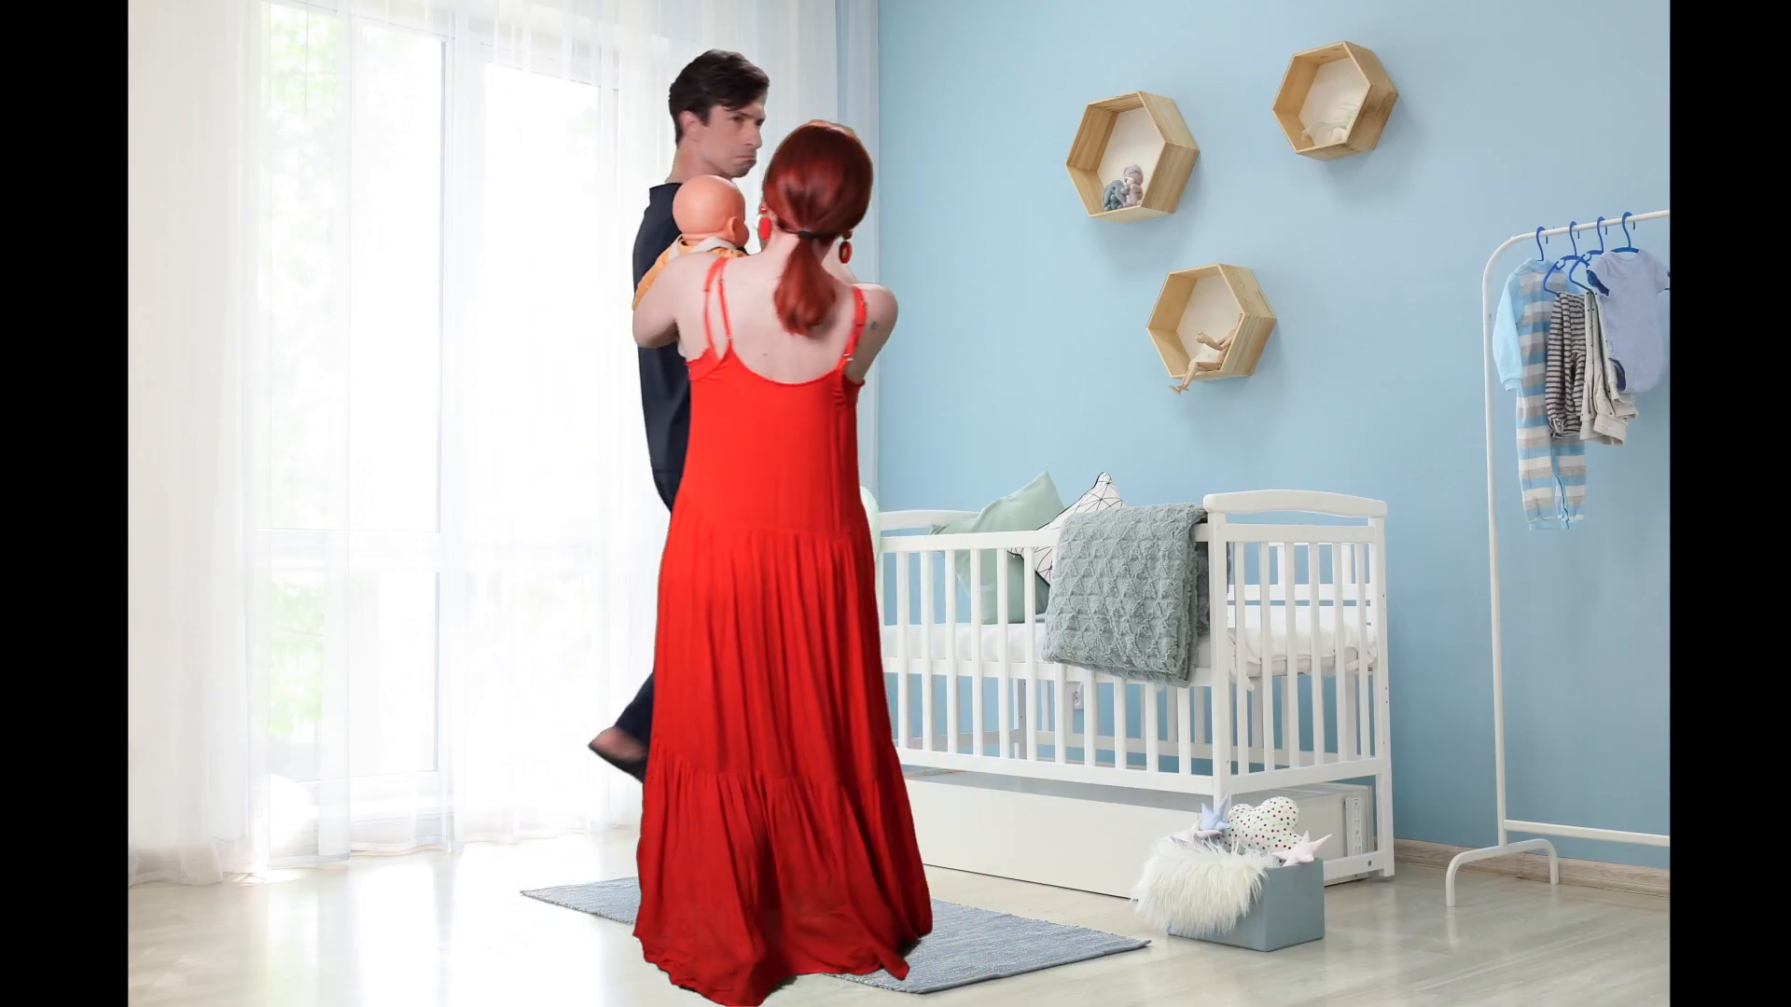